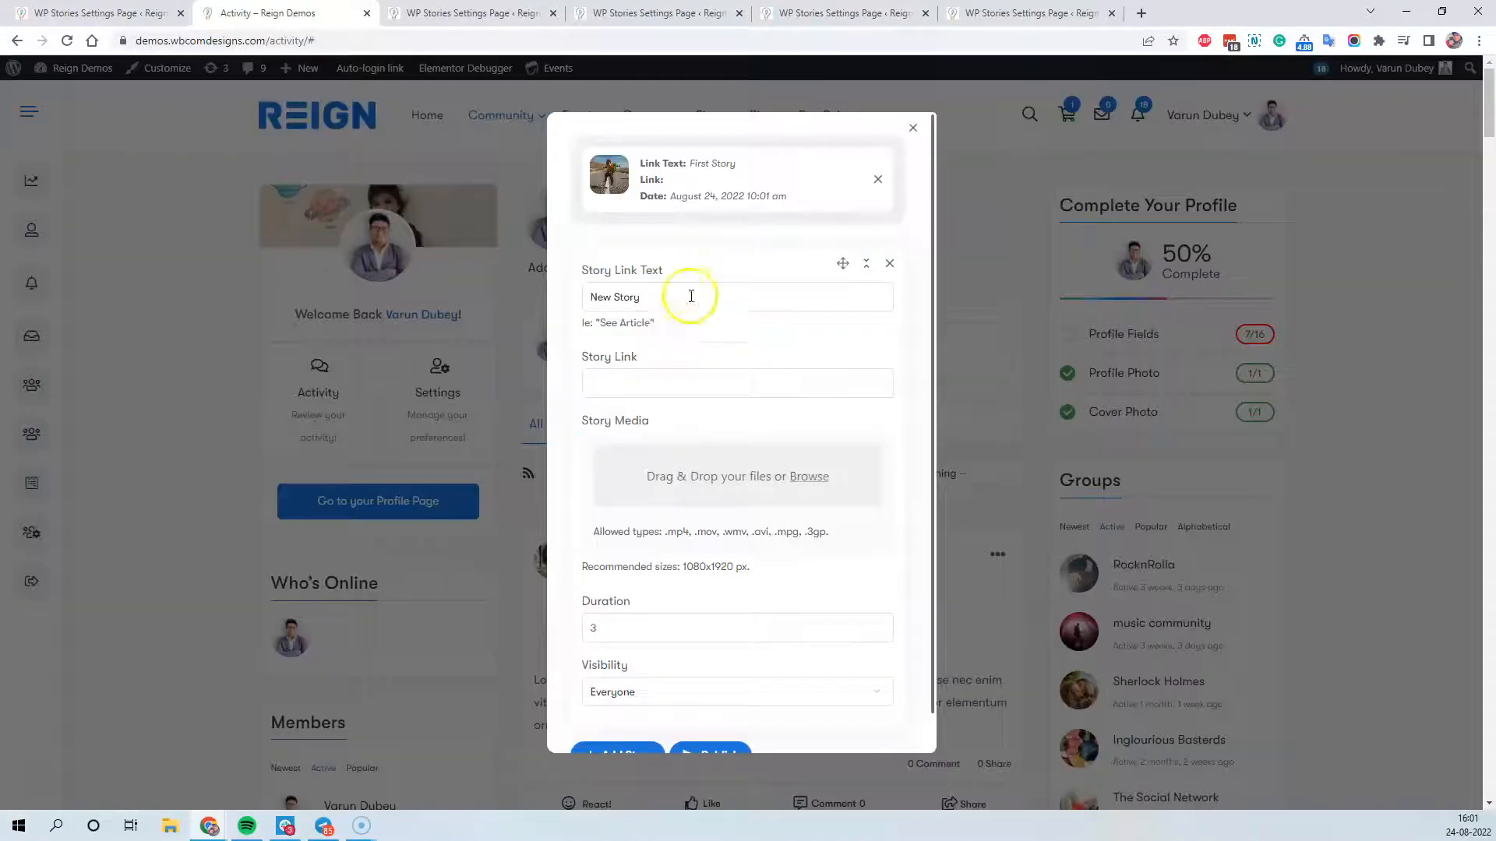
Step: Attach photo_2022-06-21_18-42-43.jpg as the media of the New Story entry and open it for image editing
click(678, 300)
scroll(712, 428, down, 1)
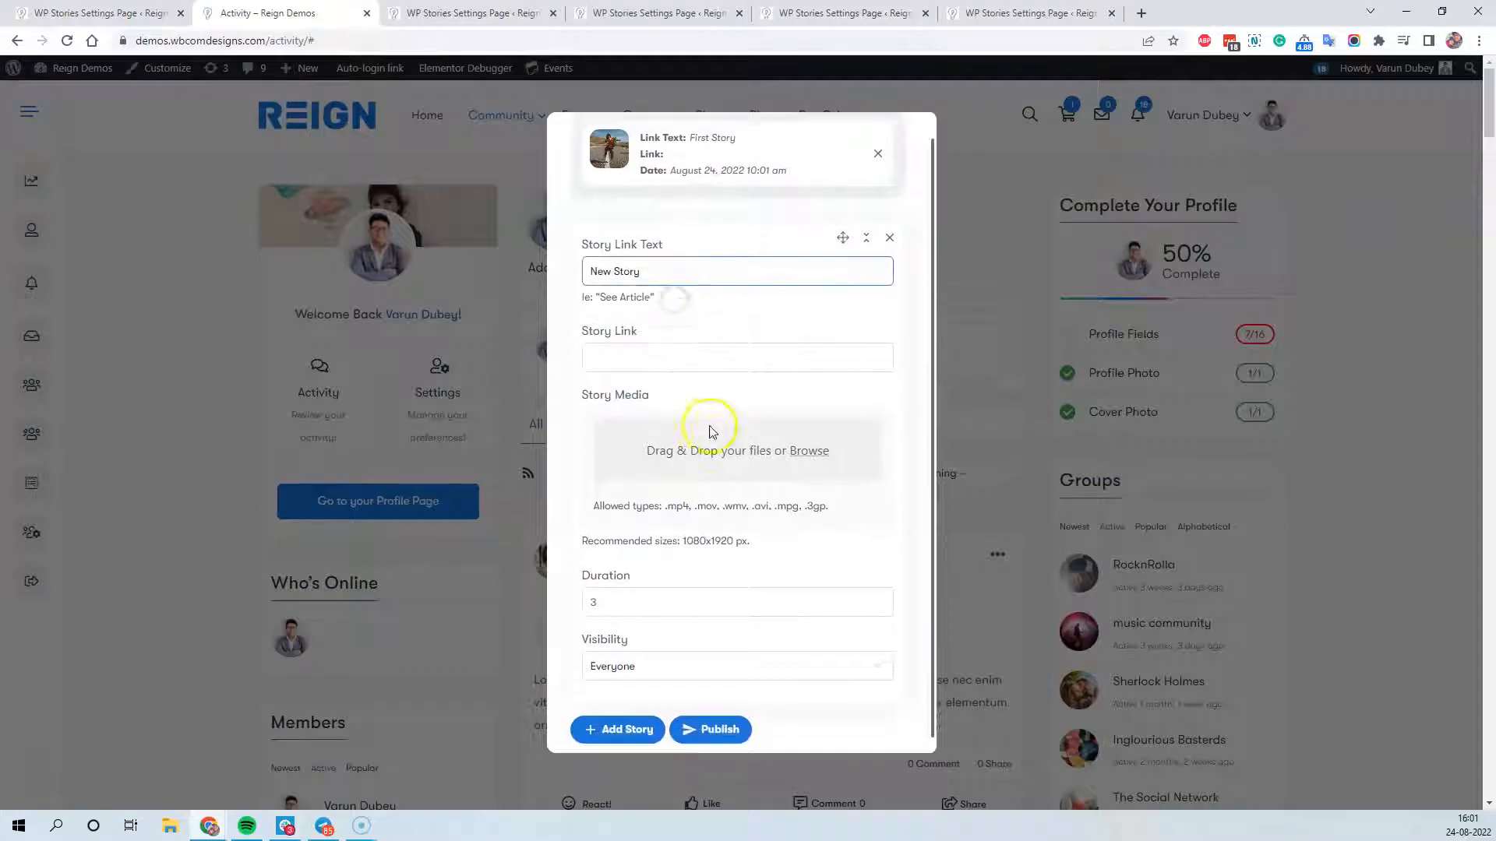
click(802, 436)
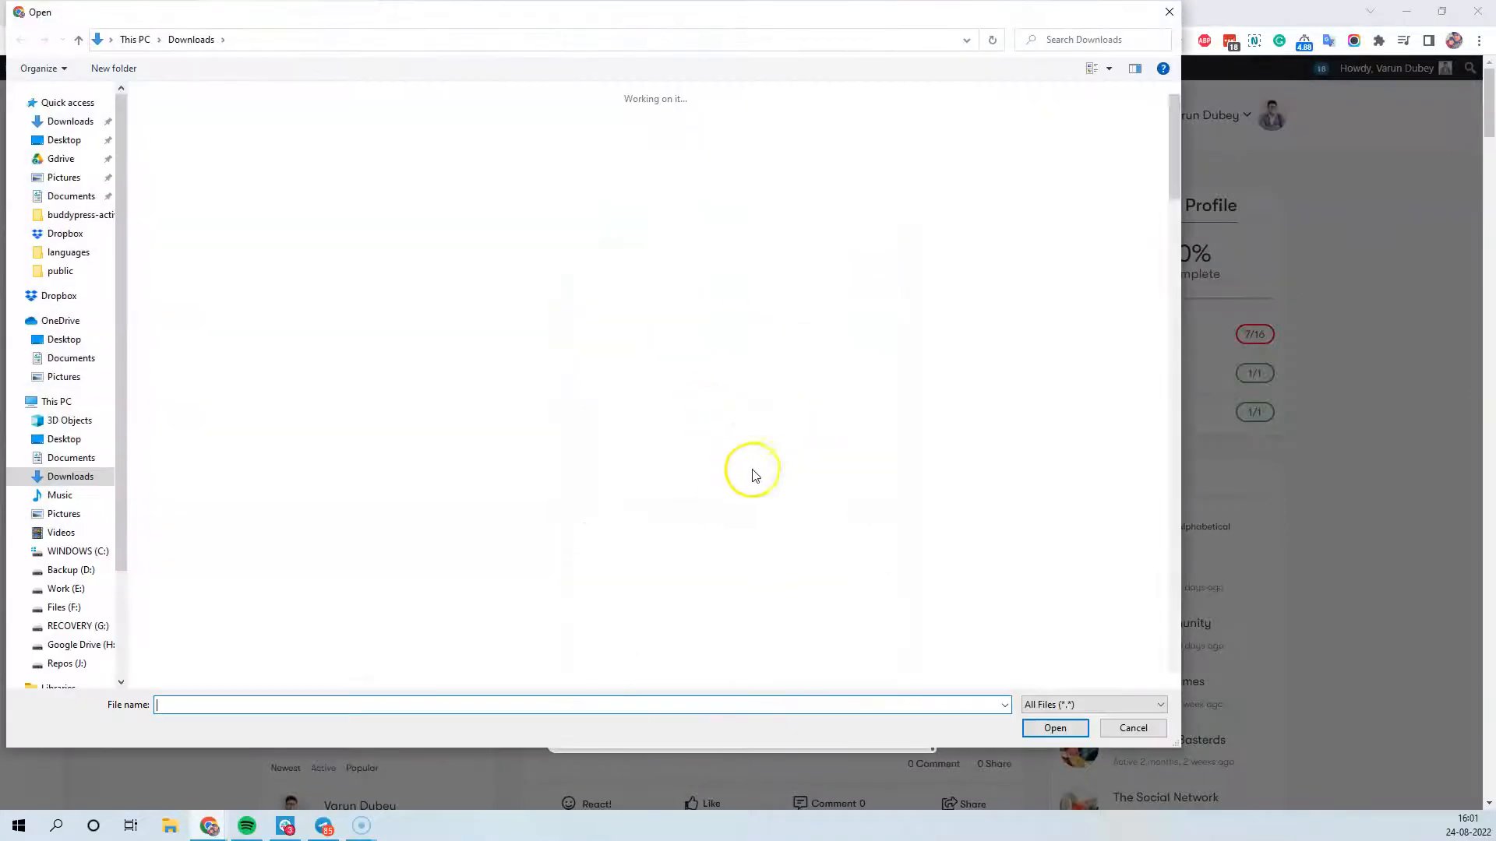
scroll(752, 530, down, 6)
scroll(752, 545, down, 10)
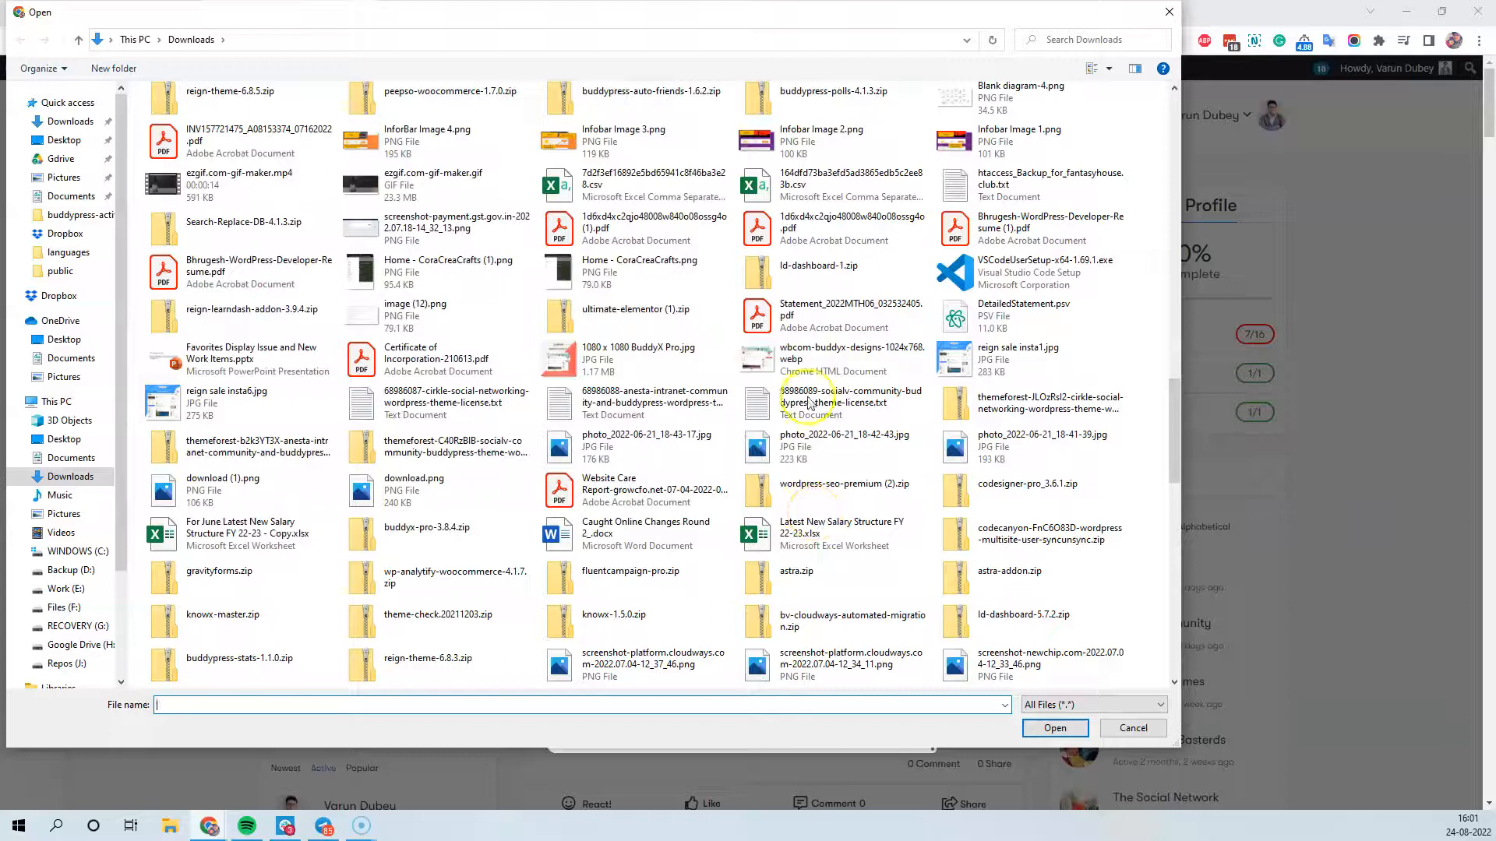
click(794, 446)
click(1044, 728)
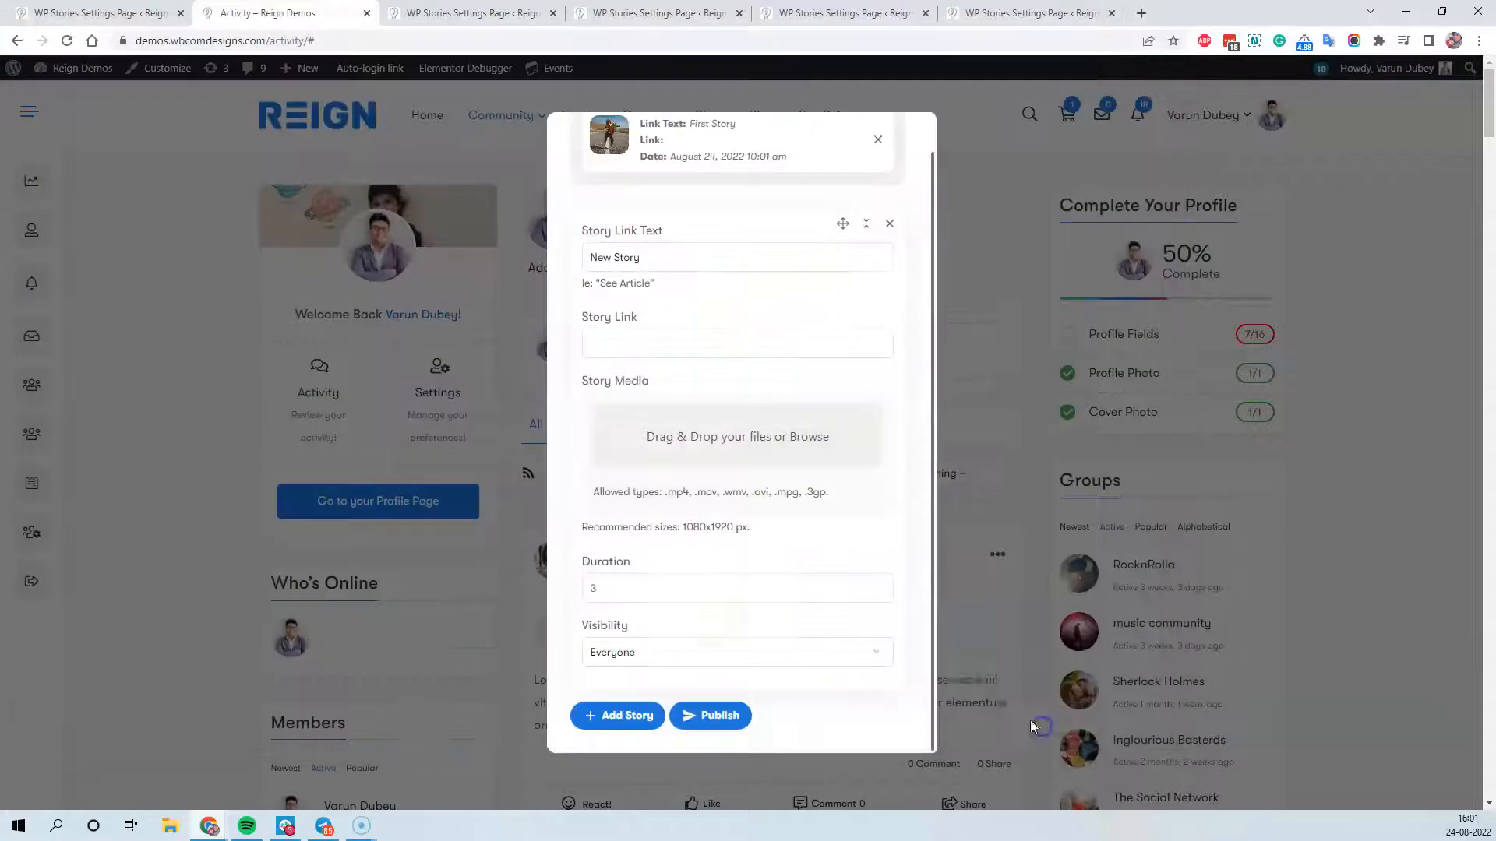
scroll(822, 530, down, 2)
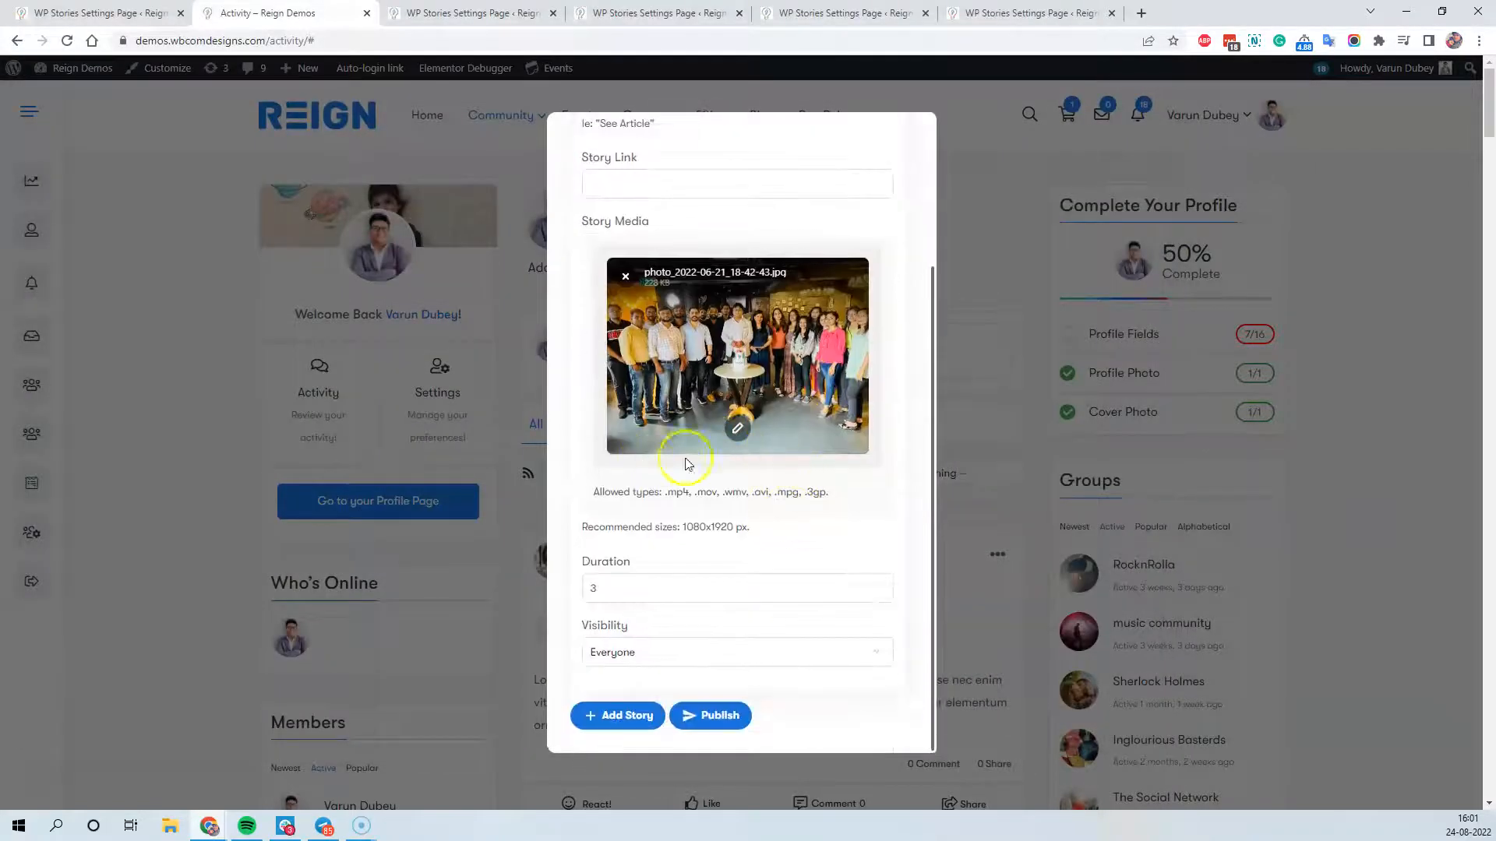
click(735, 429)
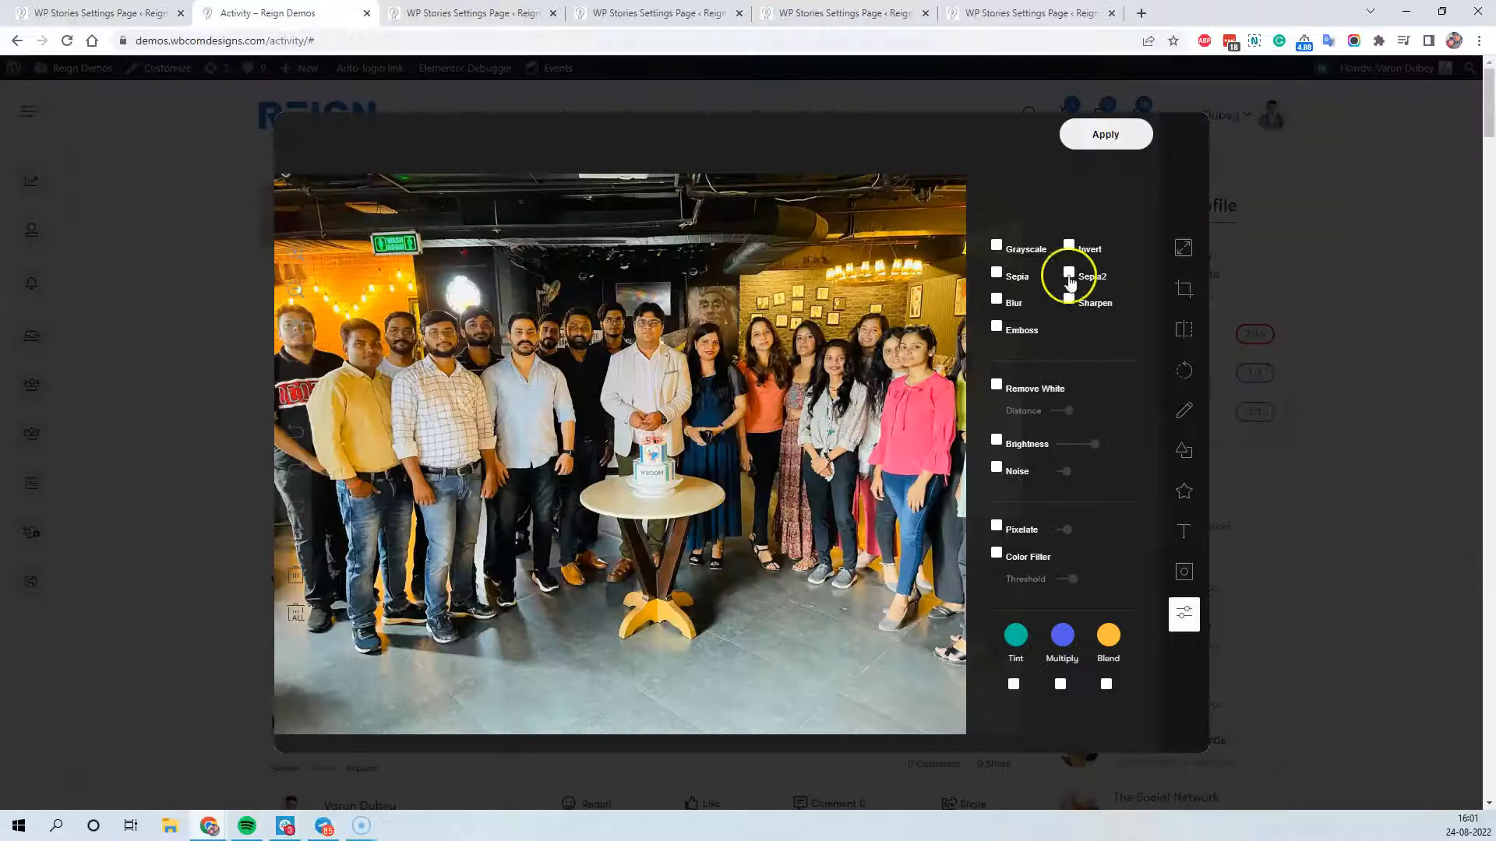
Step: Try the Grayscale and Sepia filters on the photo and switch both off again
click(1021, 250)
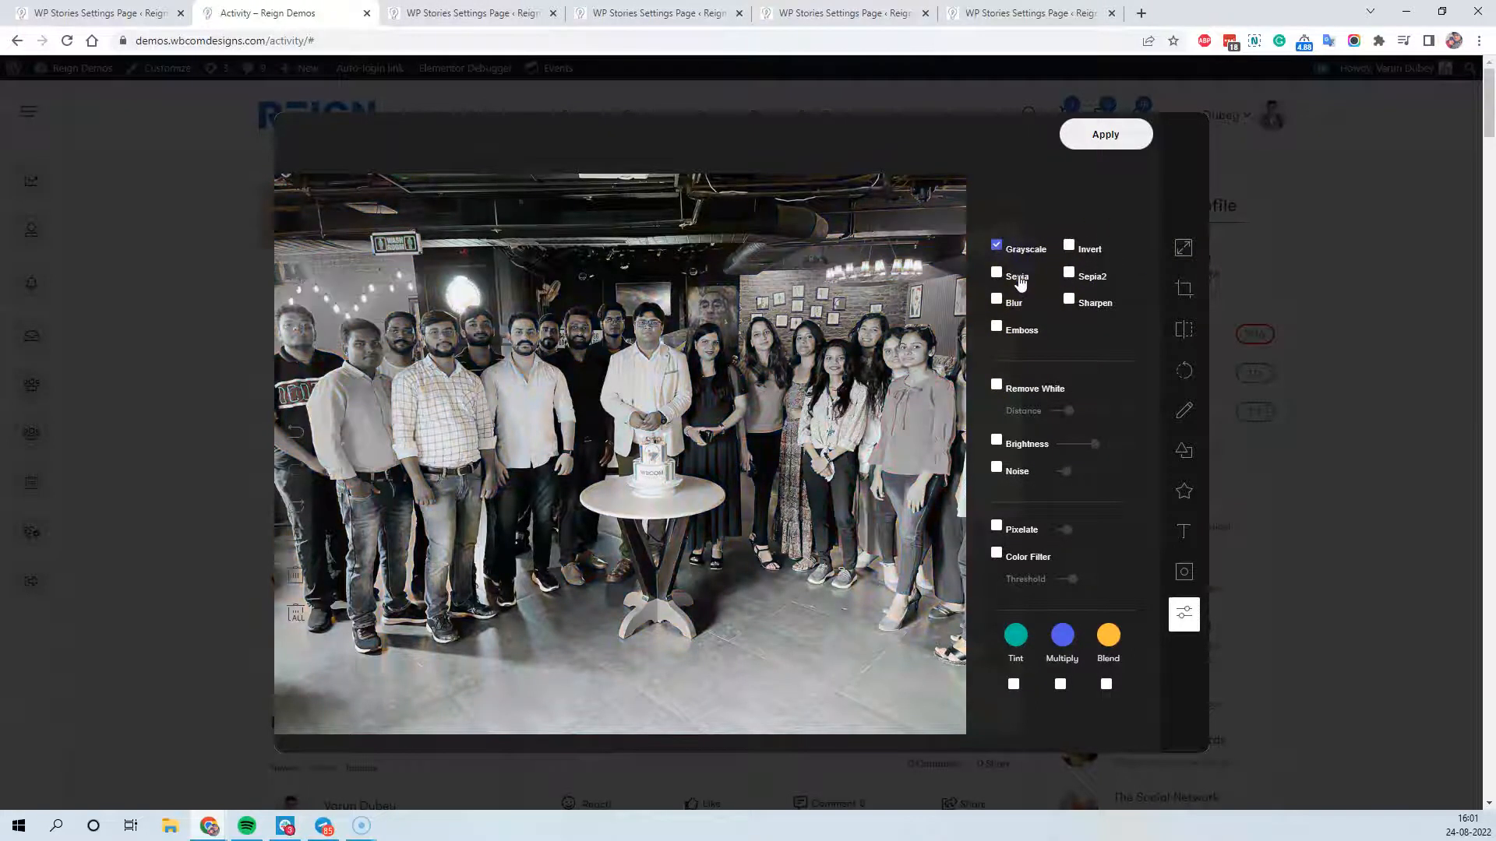
click(1024, 279)
click(1033, 253)
click(1025, 276)
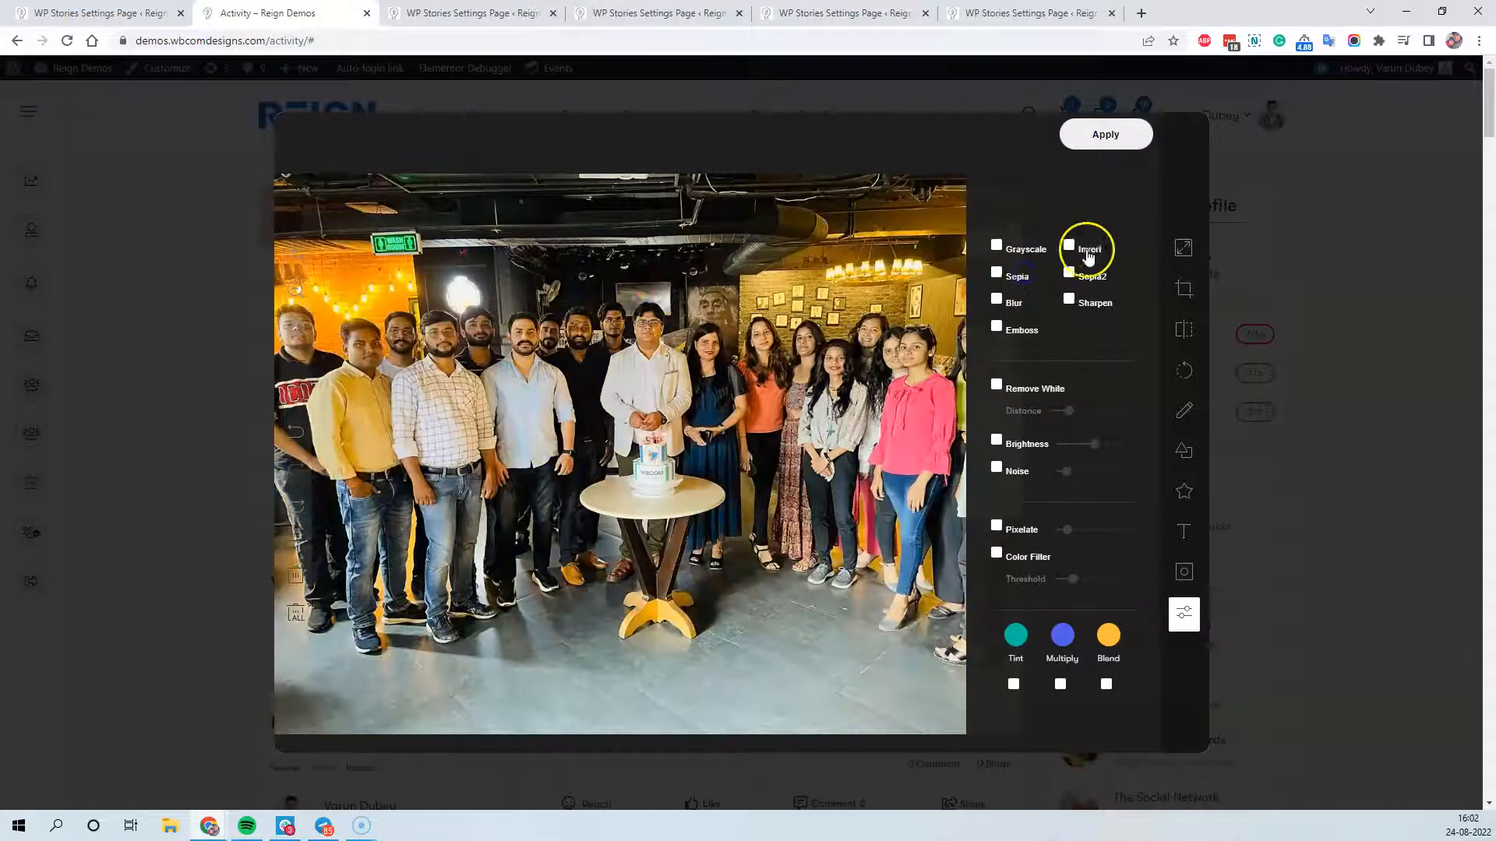
click(1027, 251)
click(1027, 251)
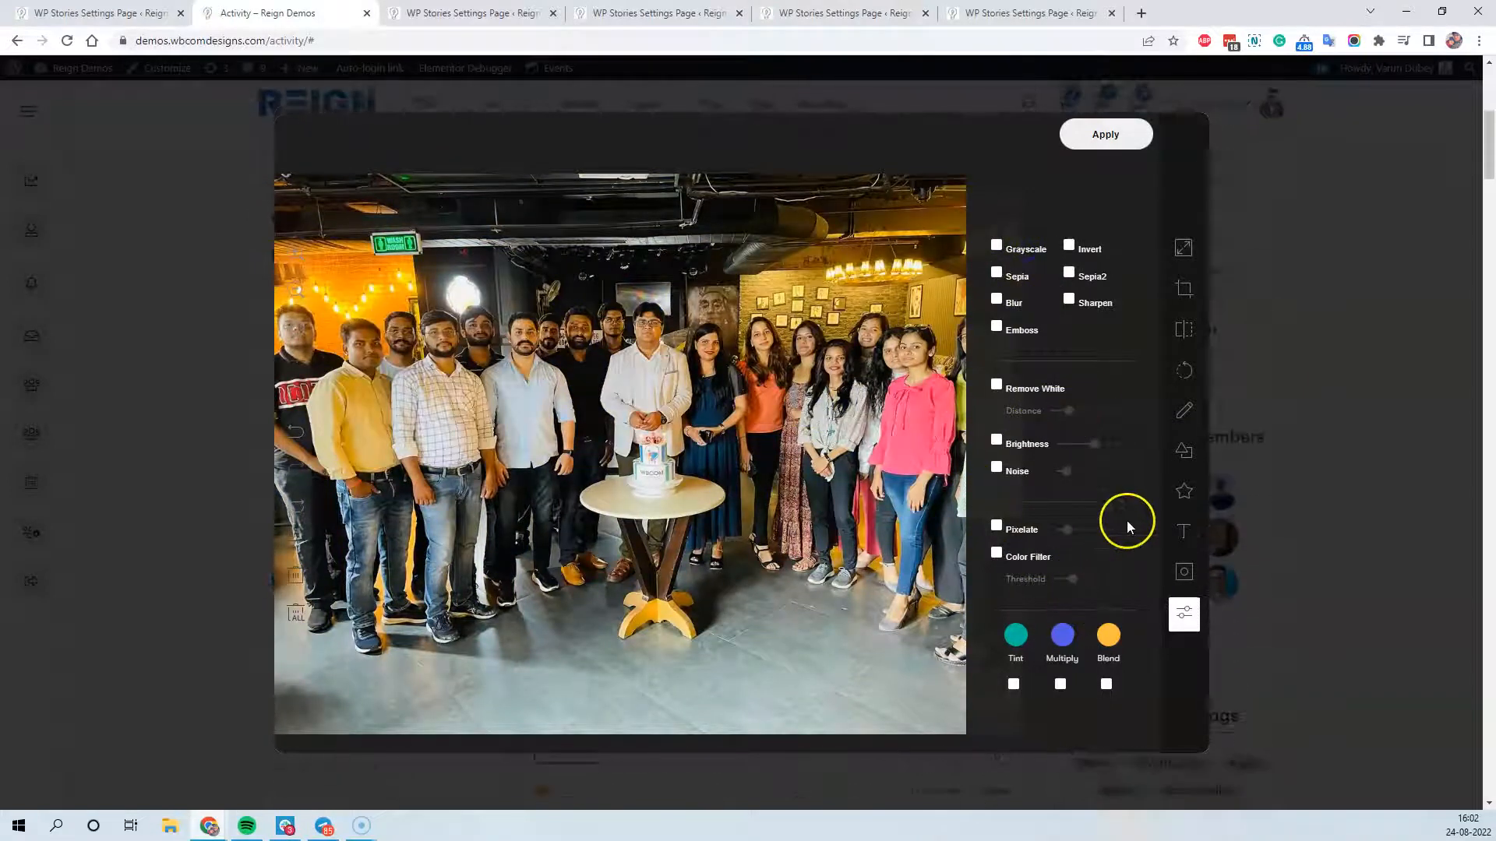
Step: Look through the image editor's crop, flip, resize and shape tools without altering the photo
click(1181, 290)
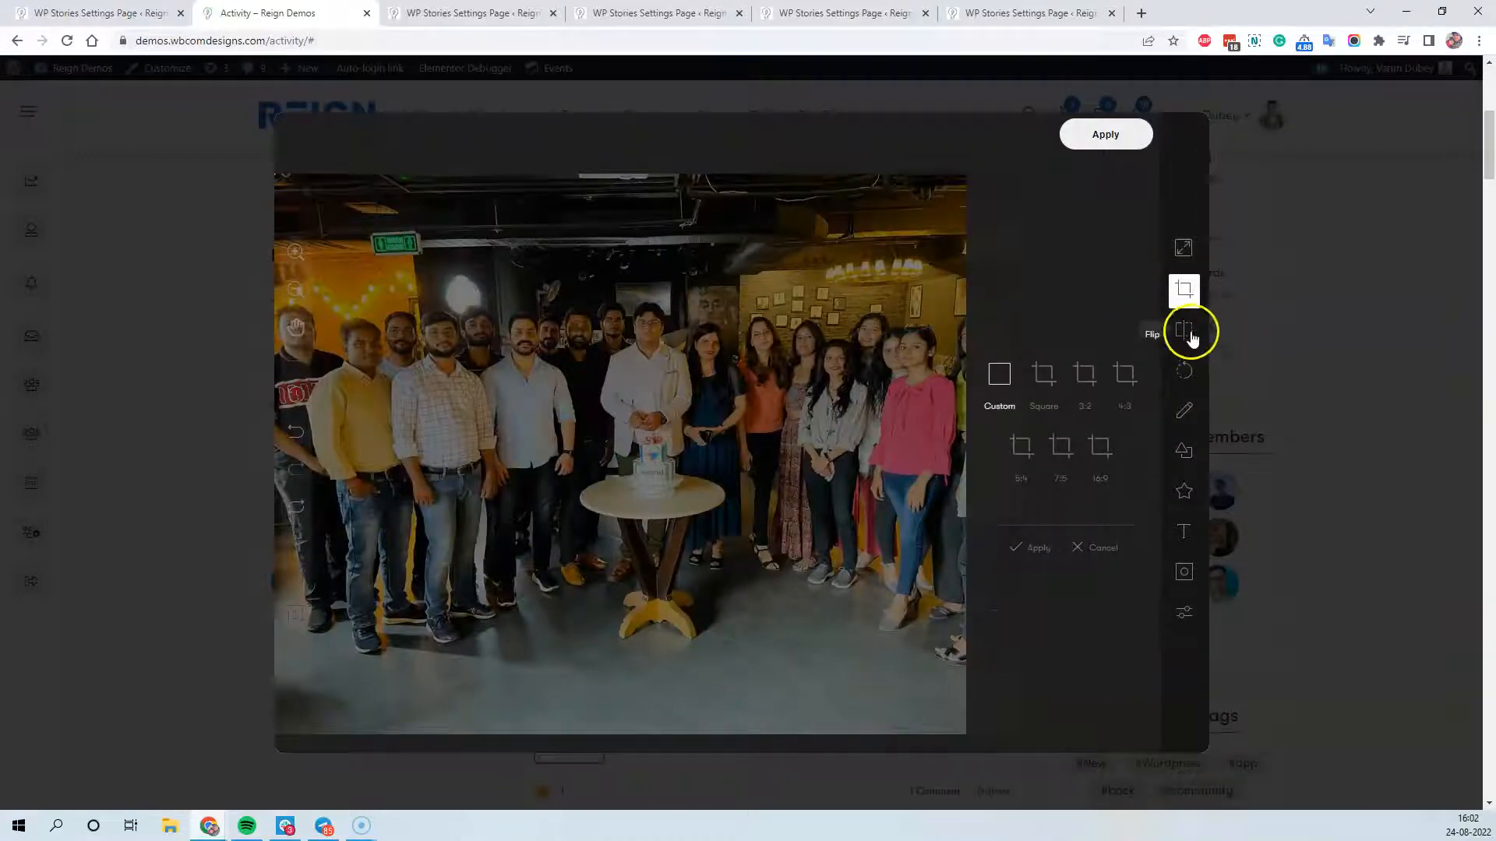
click(1184, 329)
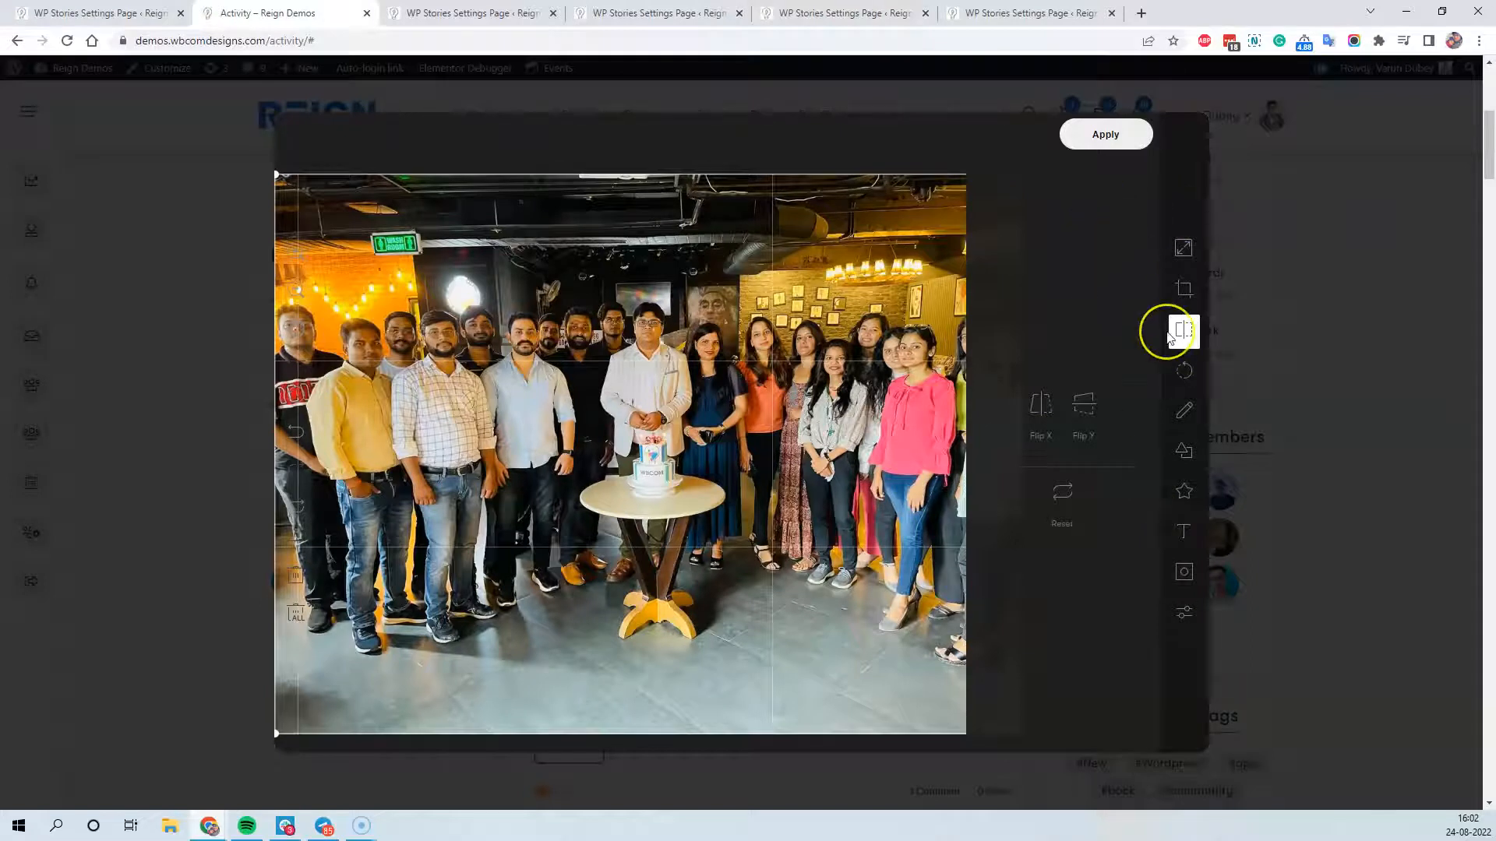
click(1181, 253)
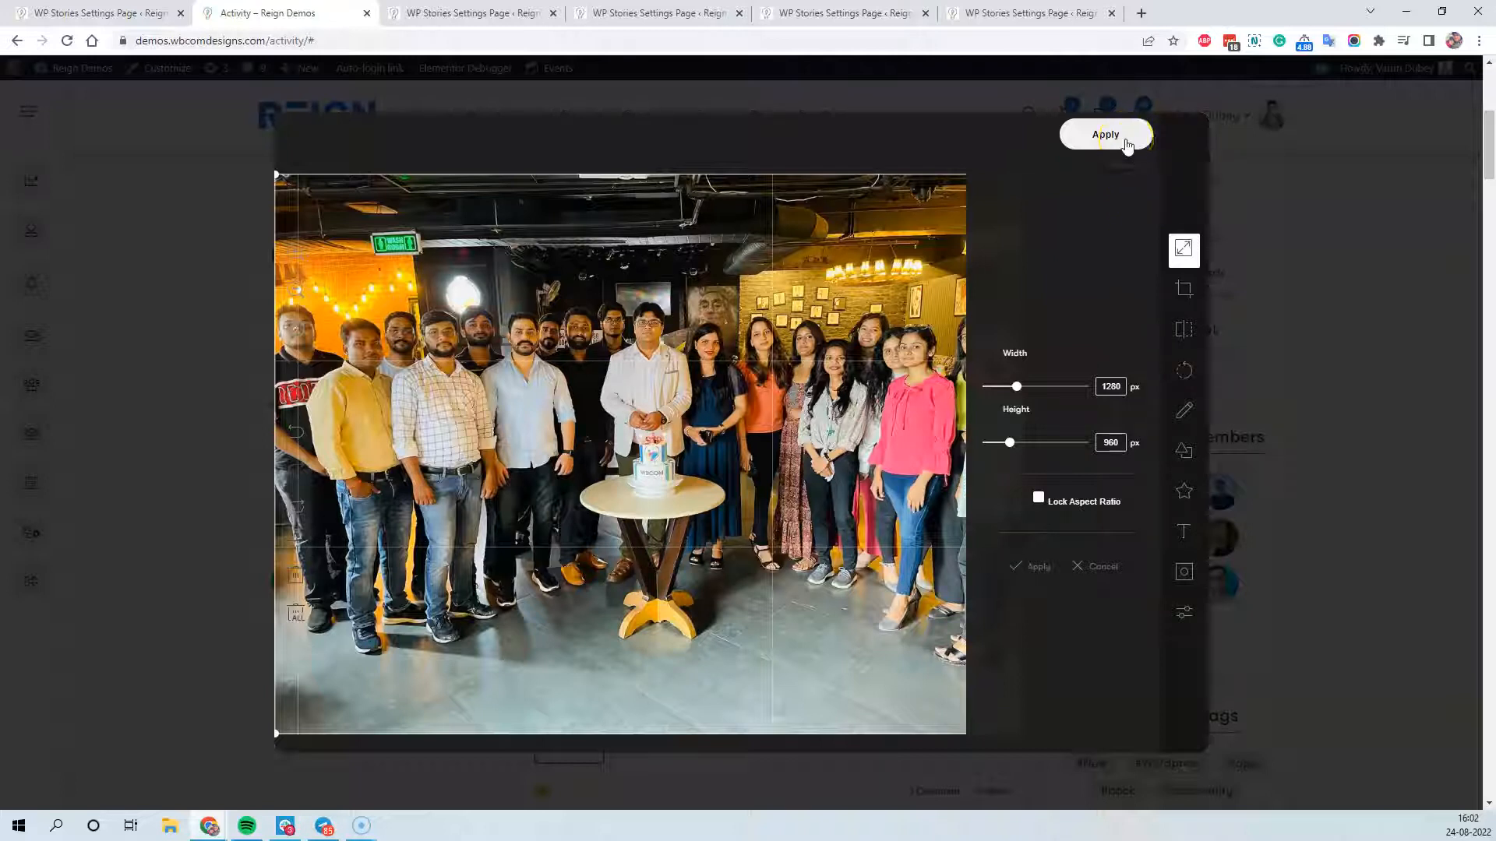
click(1107, 569)
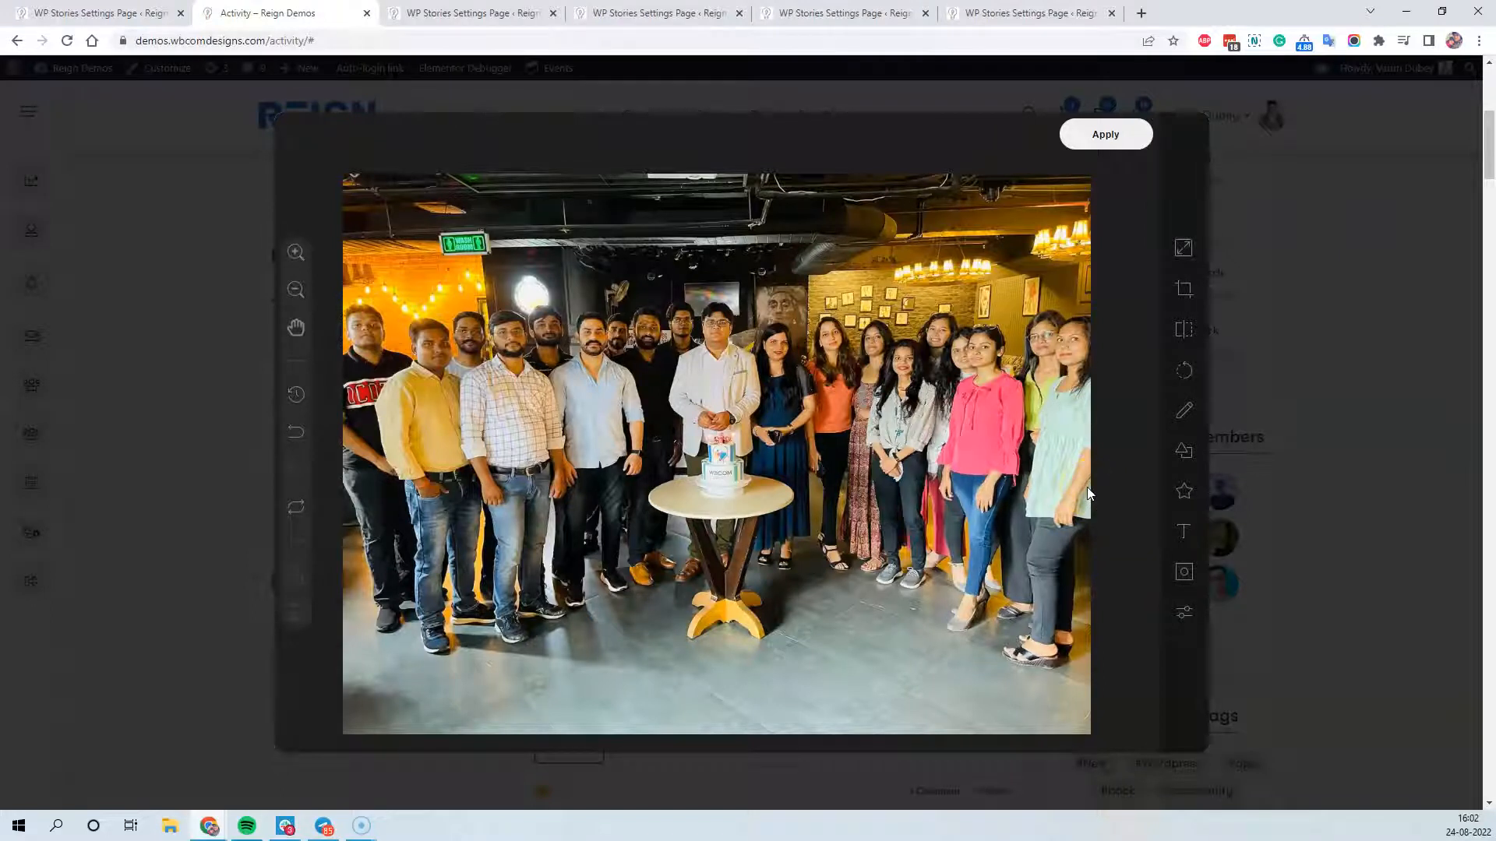
click(1184, 451)
click(1163, 469)
Step: Apply the image editor's result to the story media and return to the story form
click(1107, 137)
scroll(718, 483, down, 2)
scroll(777, 377, up, 2)
scroll(769, 494, down, 2)
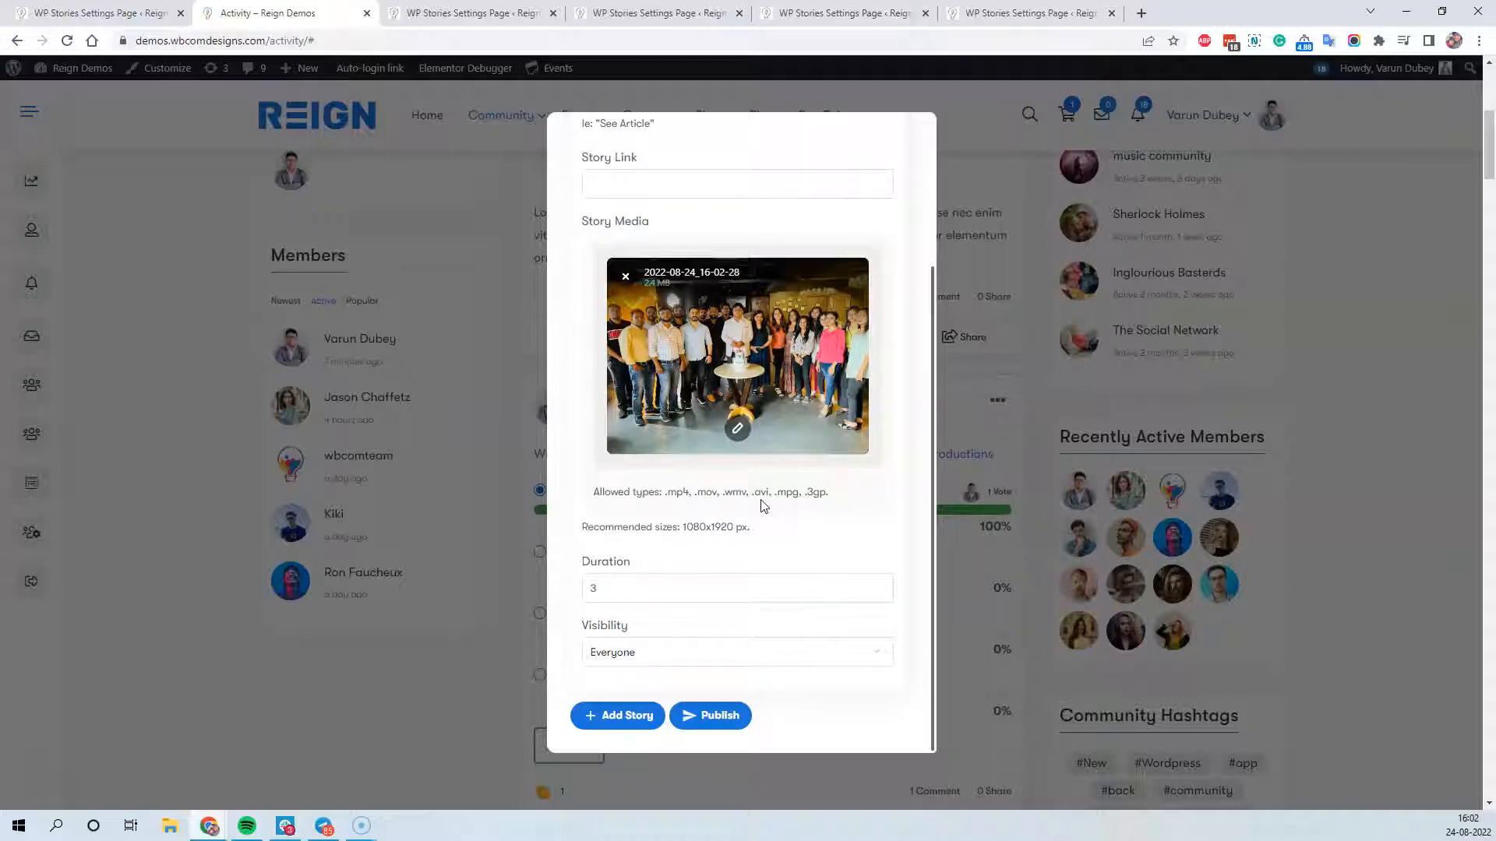
scroll(777, 543, down, 4)
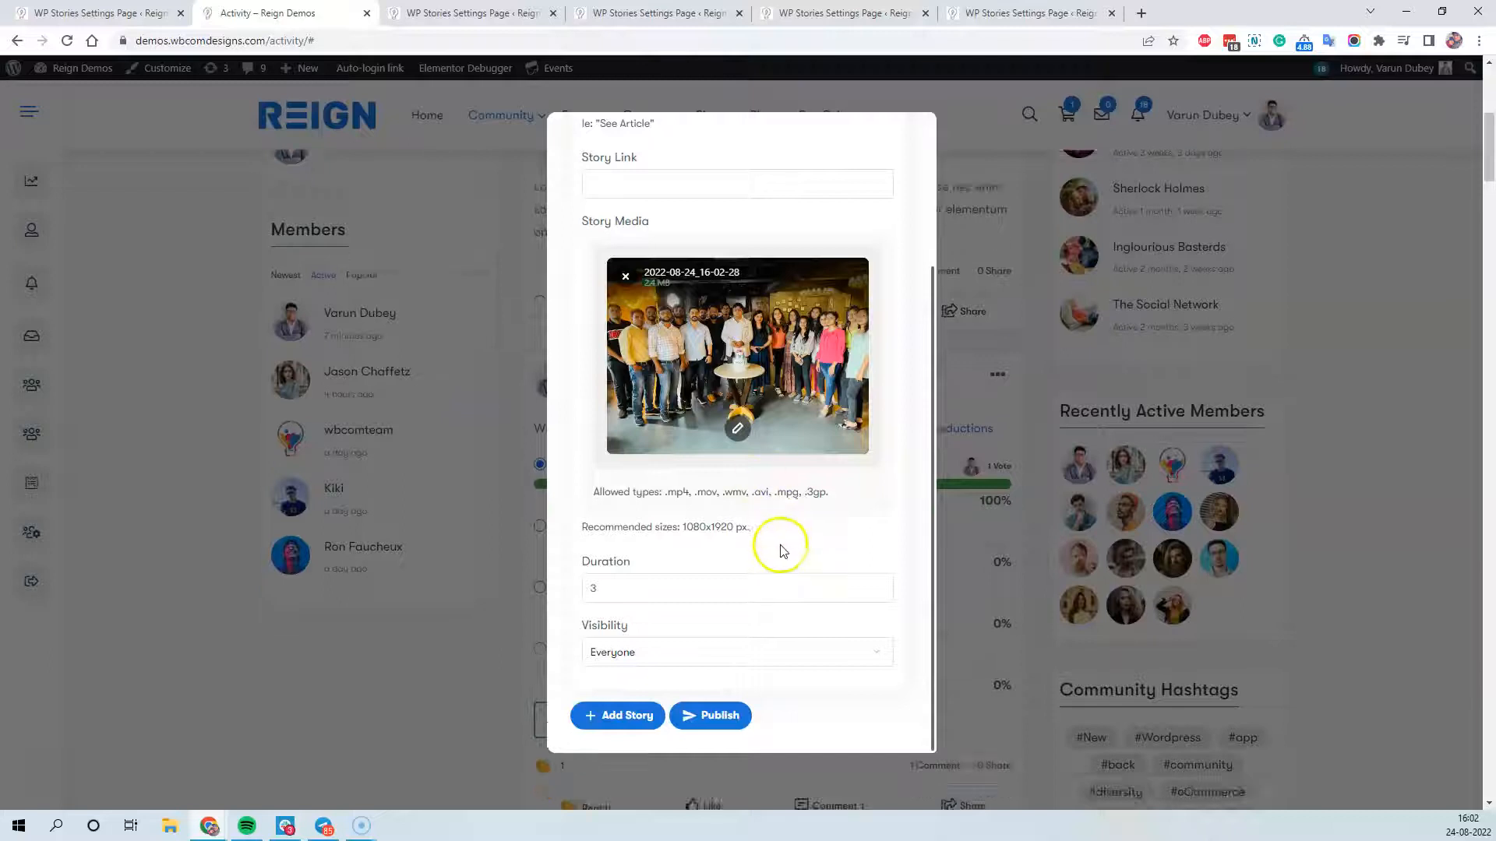
Step: Review the story's Duration field, the Visibility choices, and the Story Link Text and Story Link fields
click(675, 587)
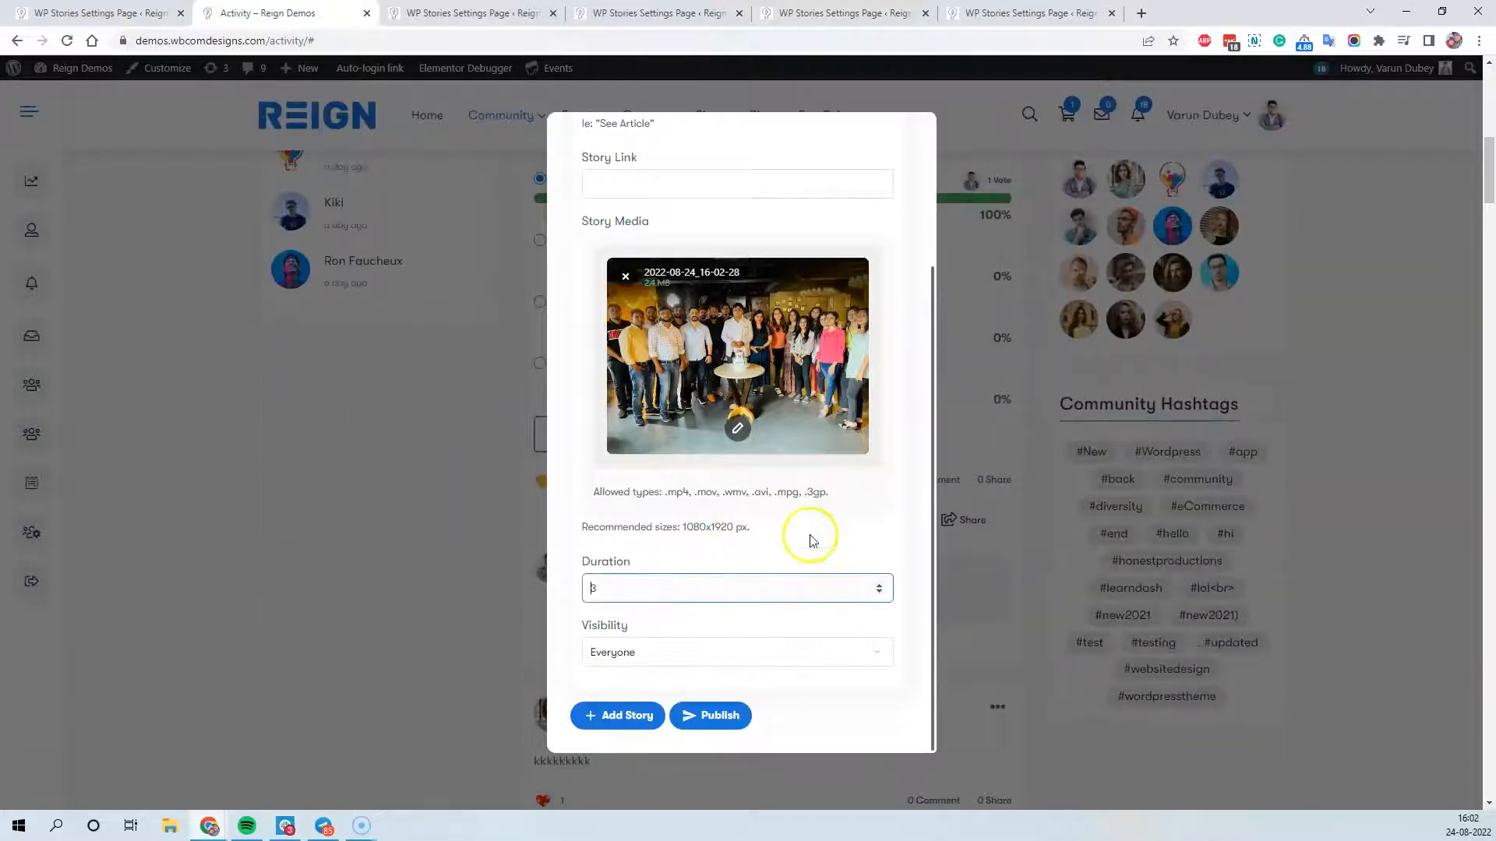
click(671, 653)
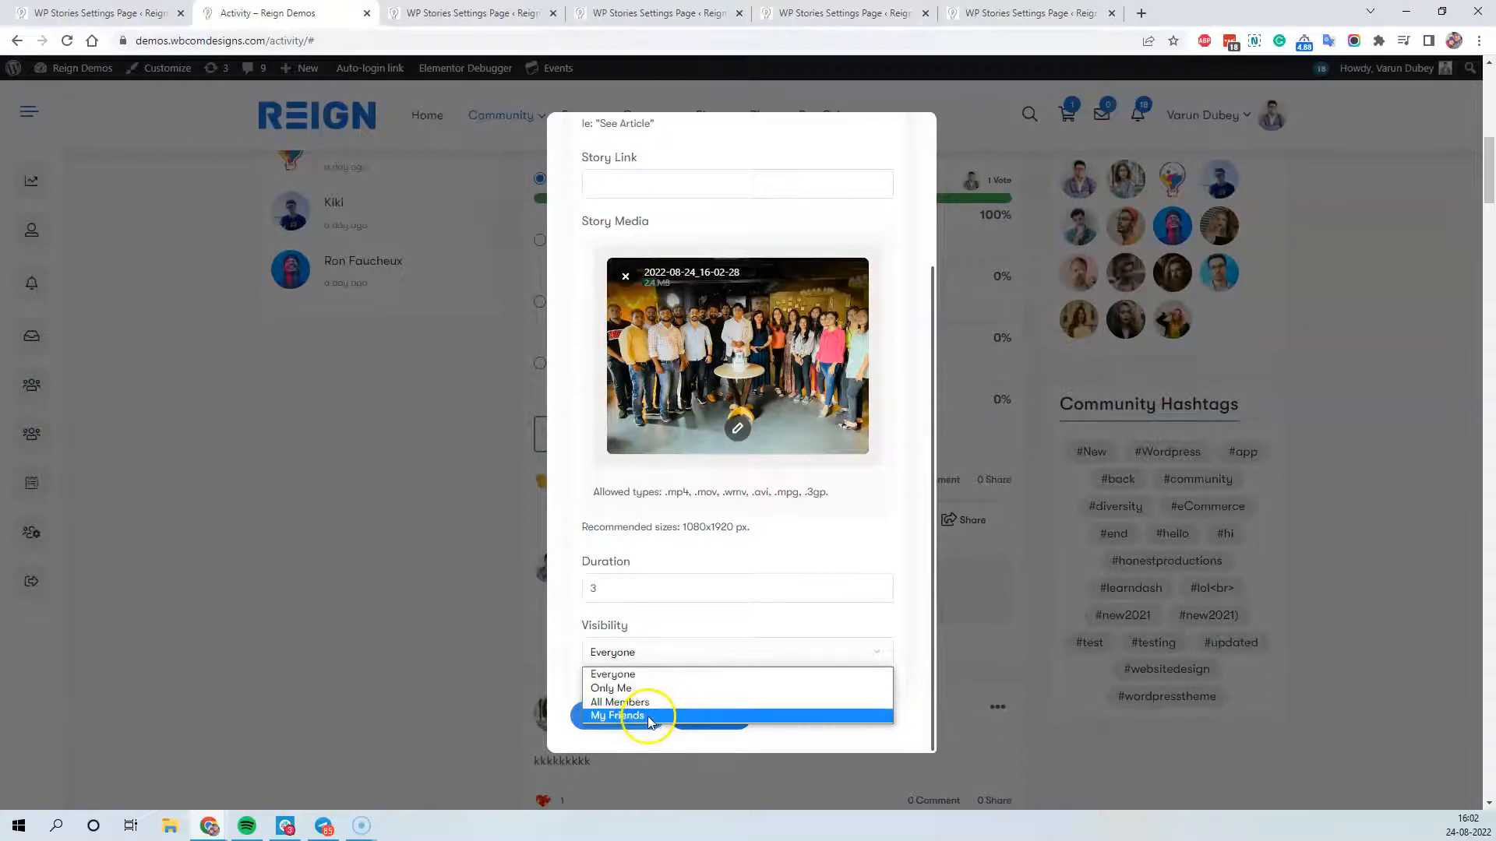
click(861, 628)
scroll(845, 503, up, 5)
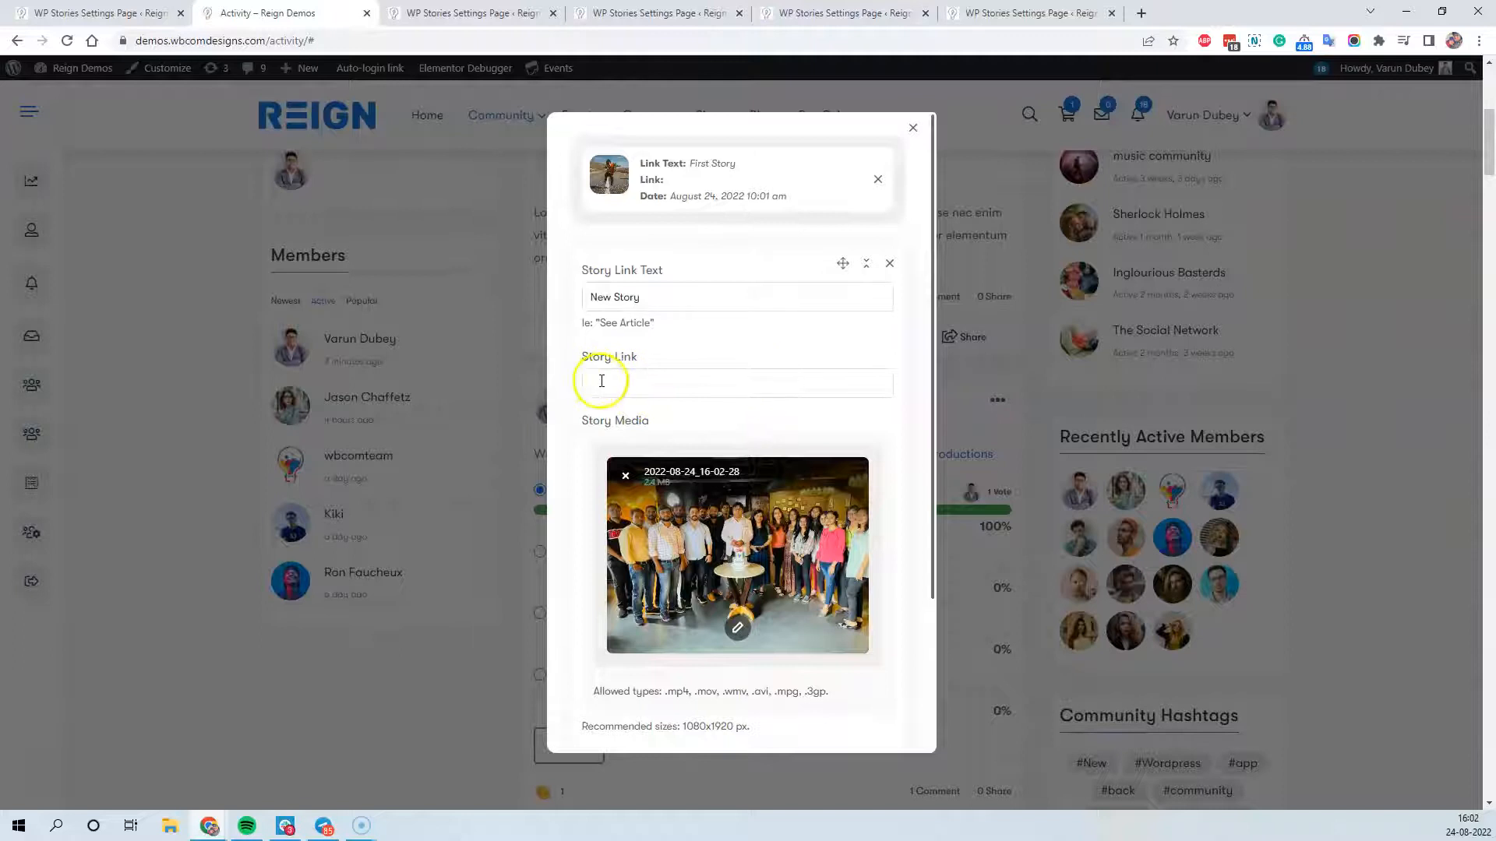
triple_click(620, 296)
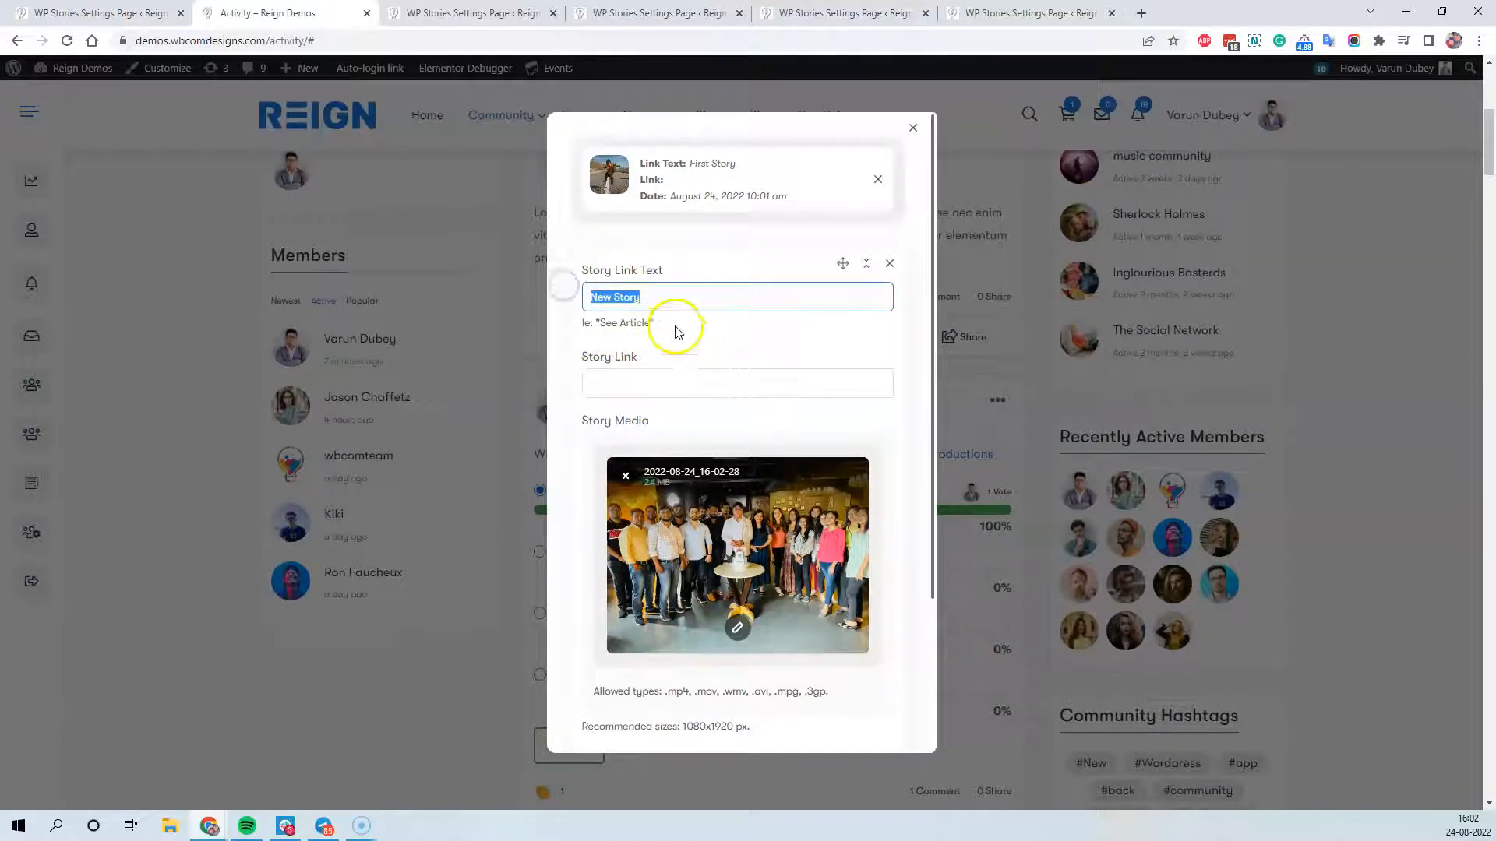
click(744, 354)
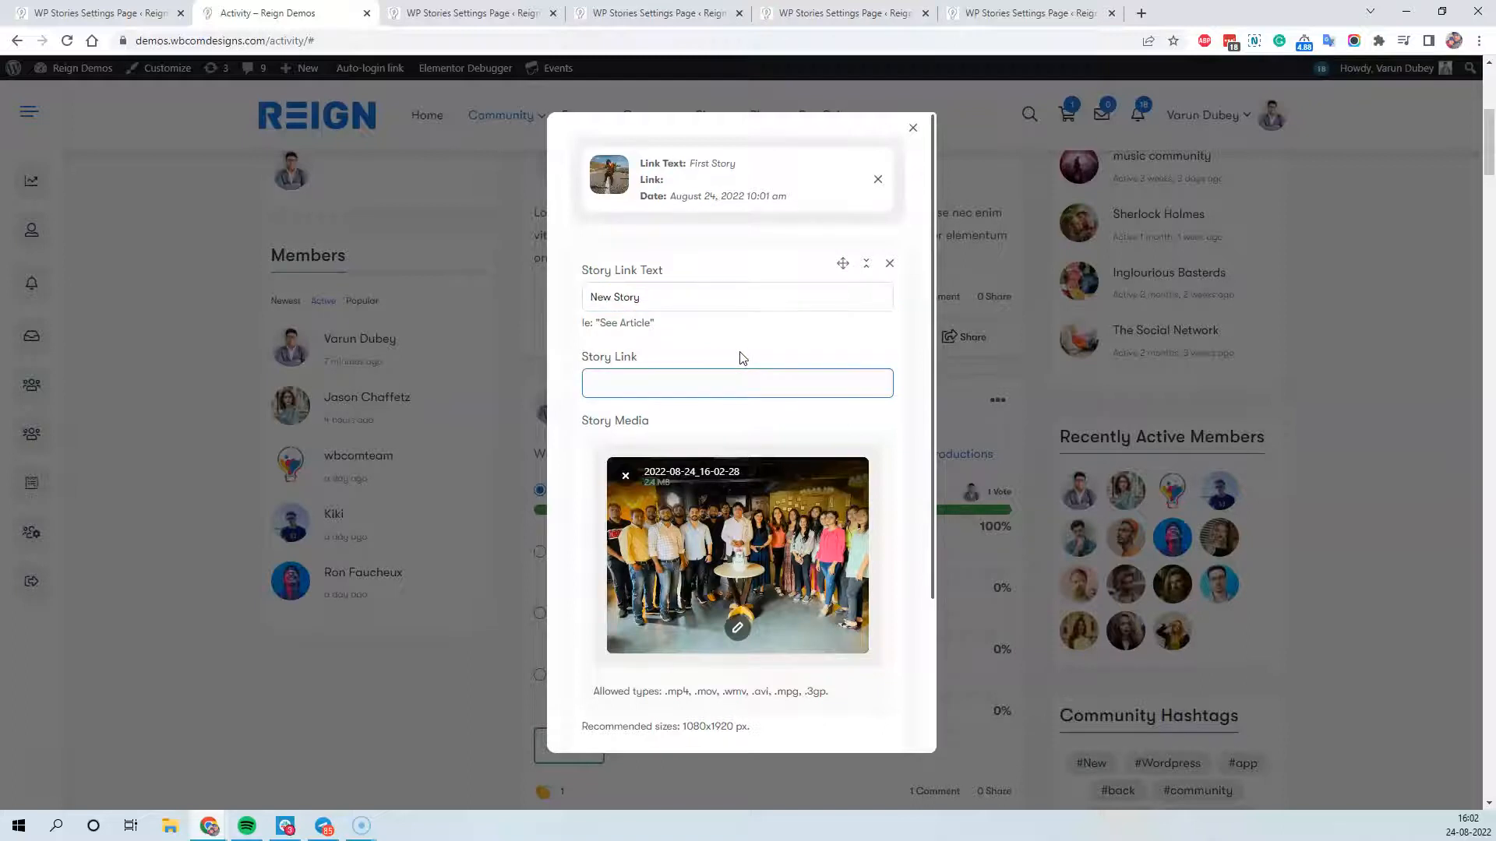
scroll(754, 342, up, 6)
scroll(772, 382, down, 4)
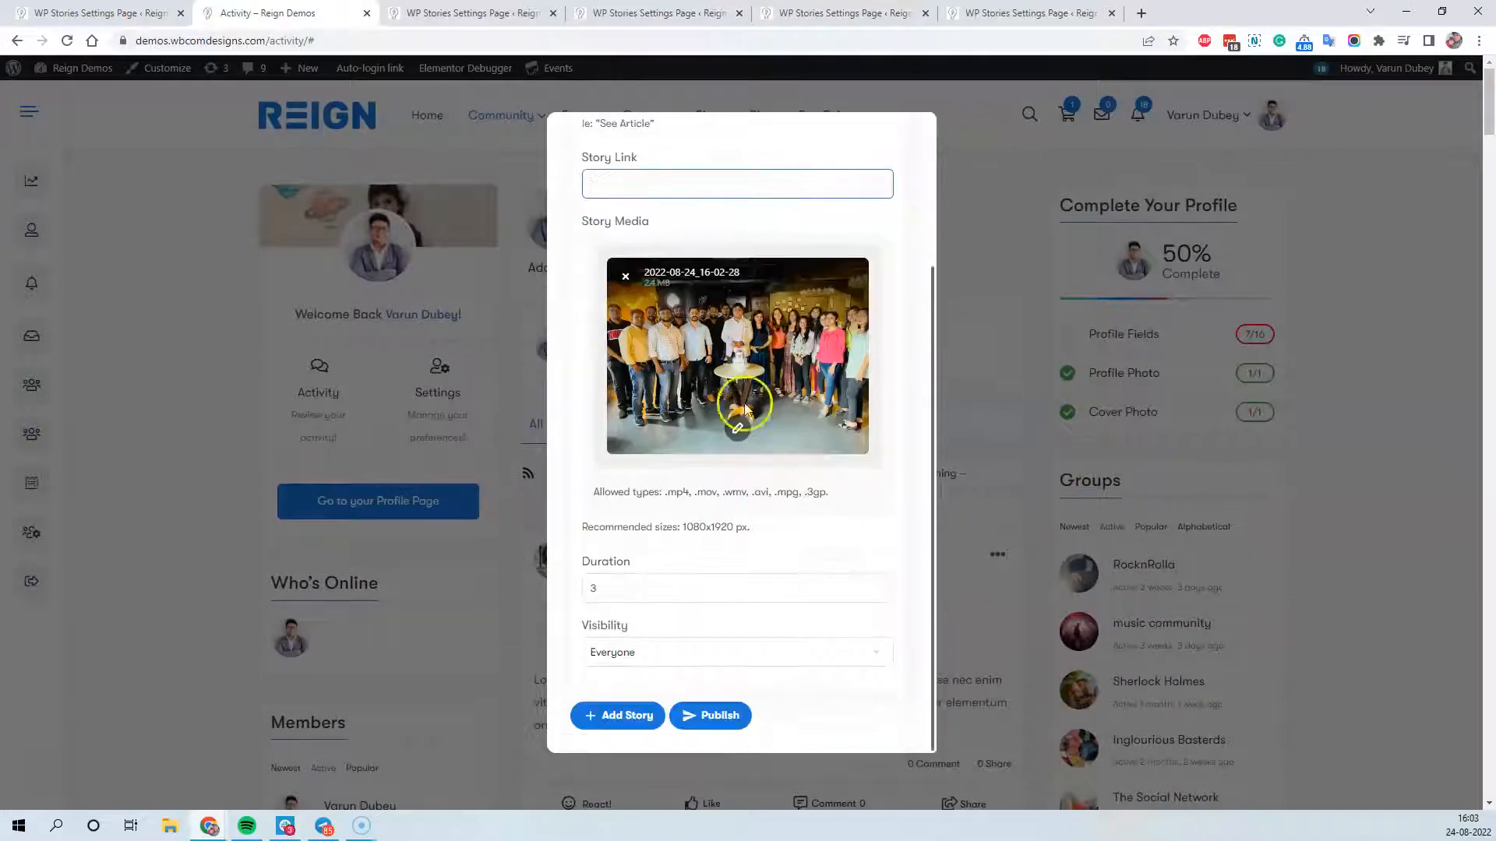
Step: Publish the new story and dismiss the confirmation message
scroll(745, 408, down, 5)
click(705, 718)
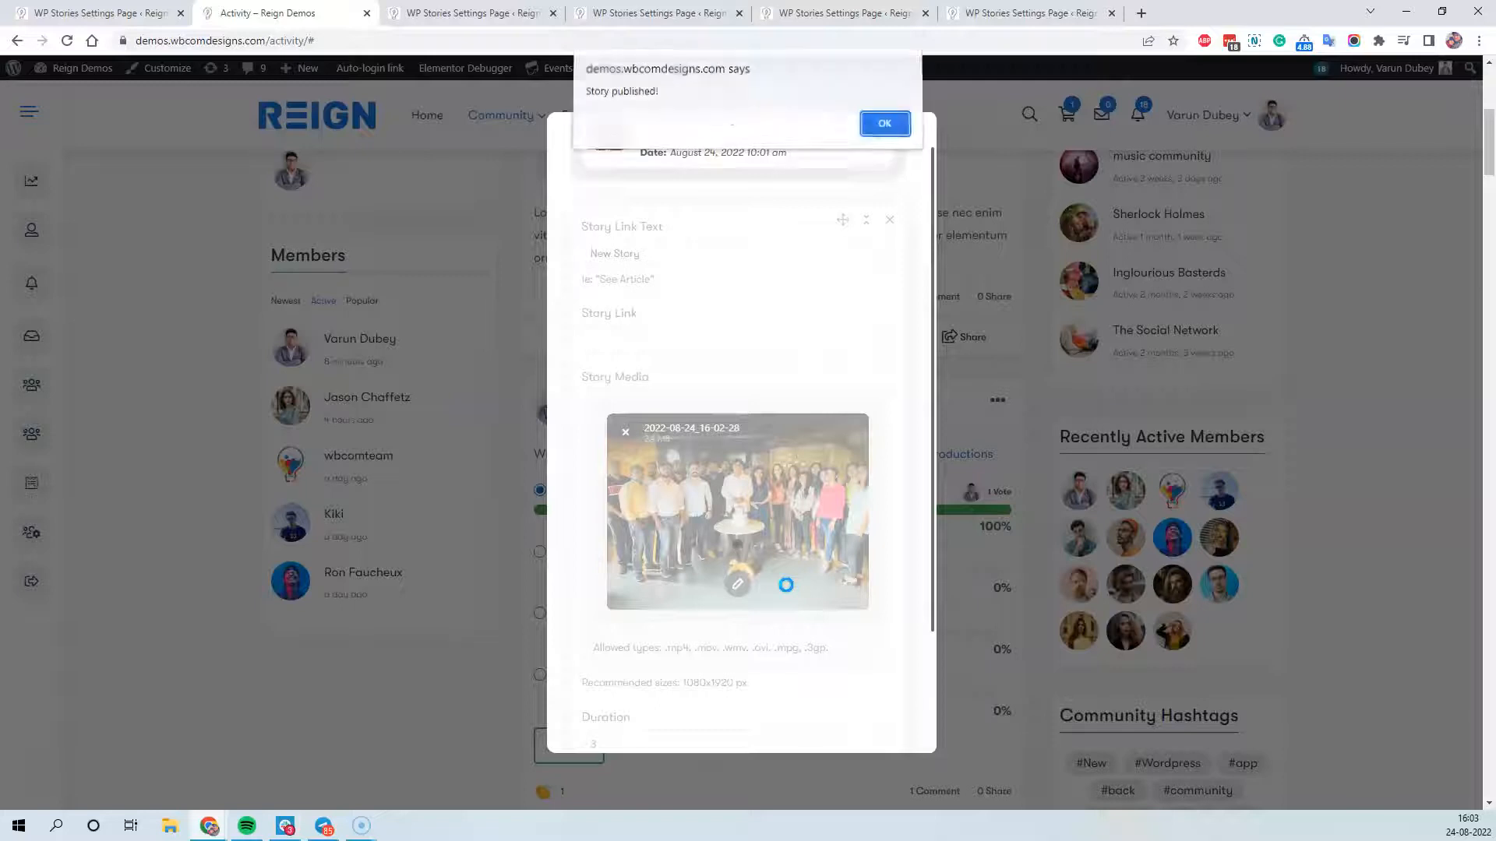
click(883, 129)
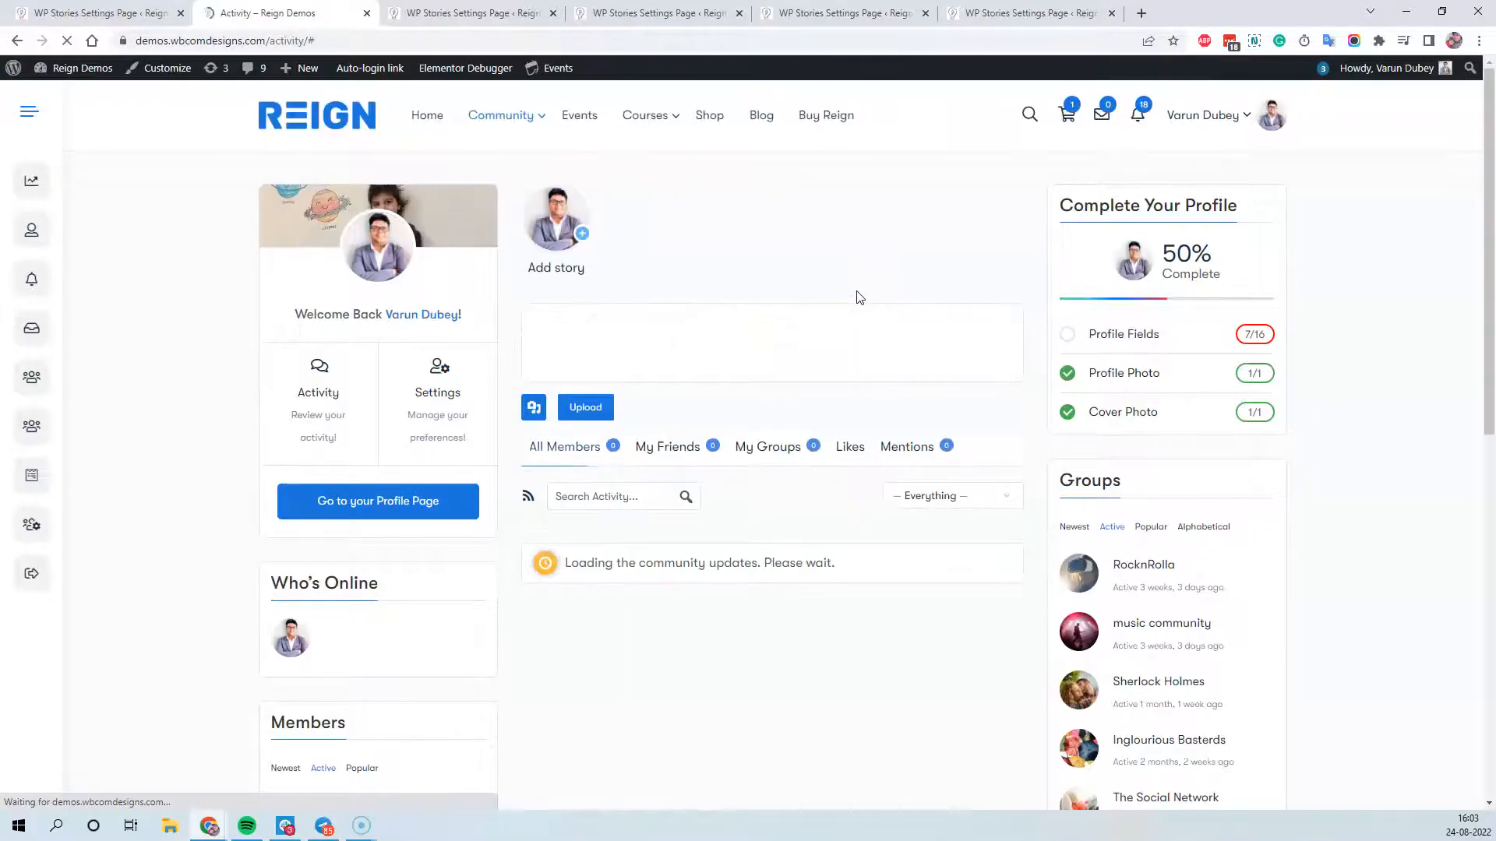
Step: Play the published story from the activity page and close the story viewer
click(854, 288)
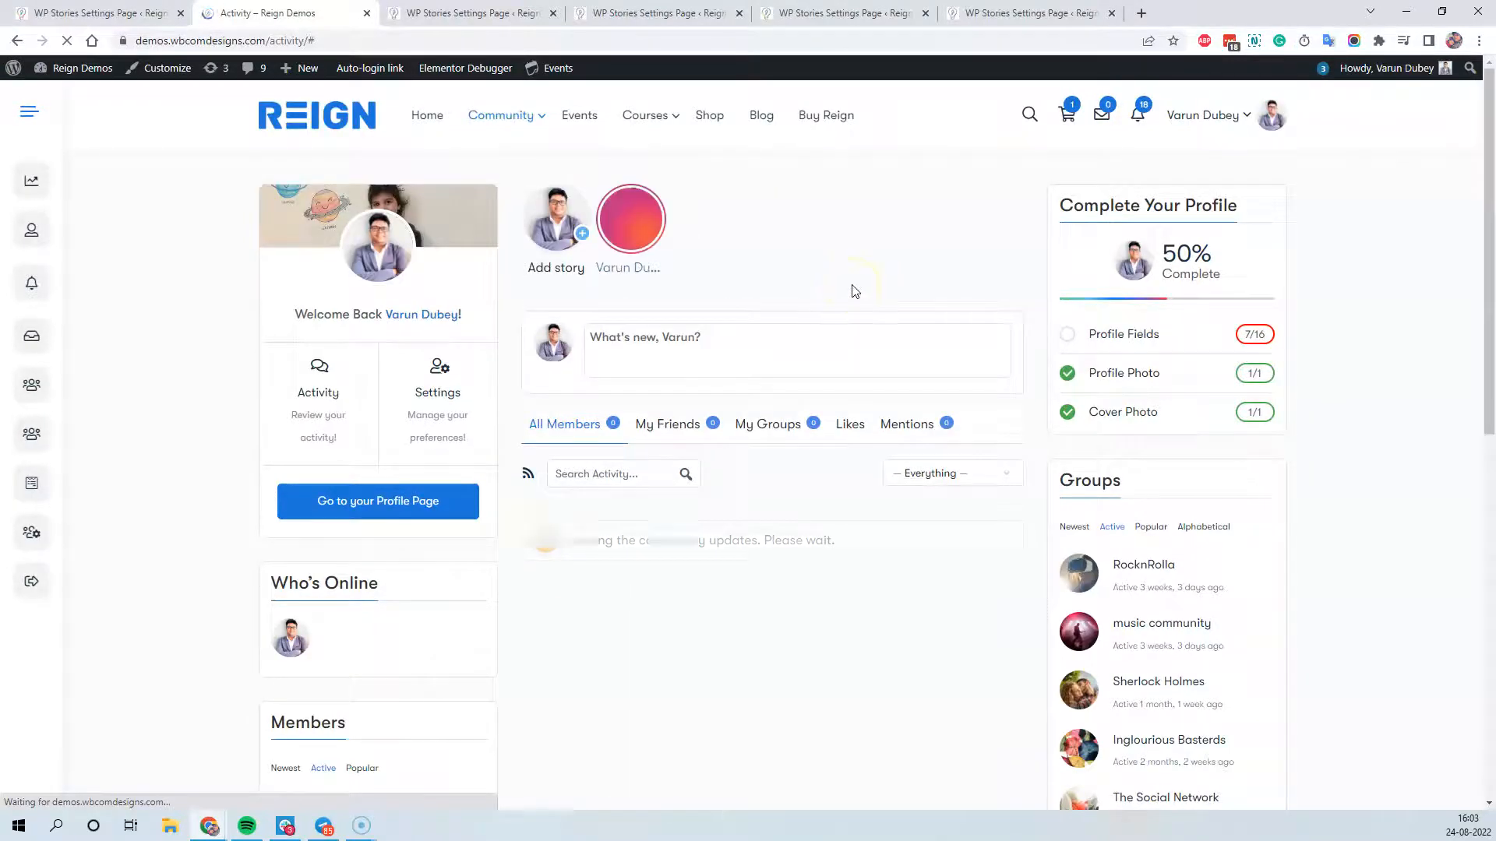
click(630, 219)
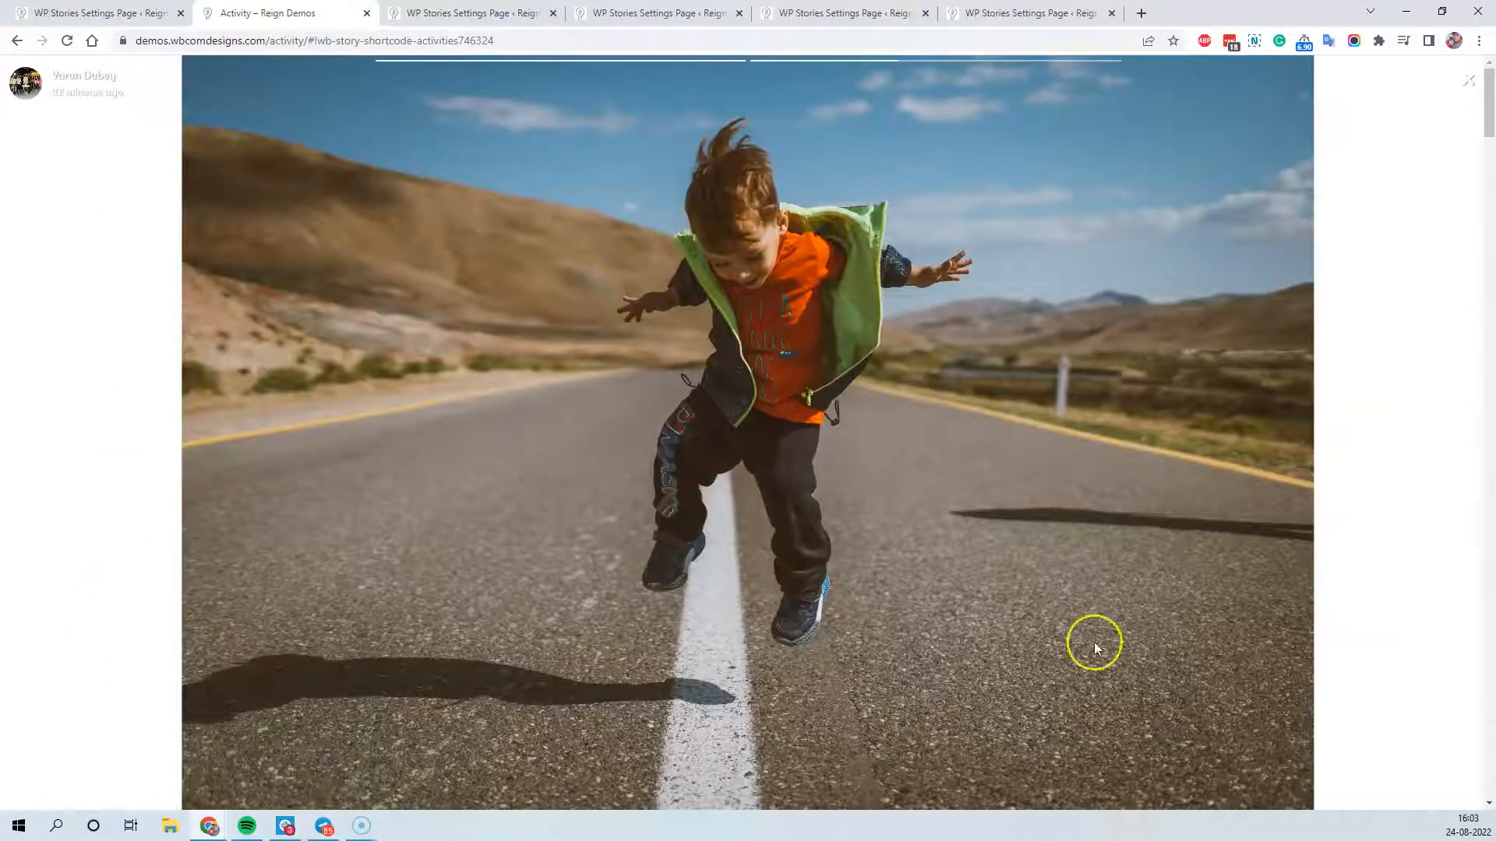
click(1468, 81)
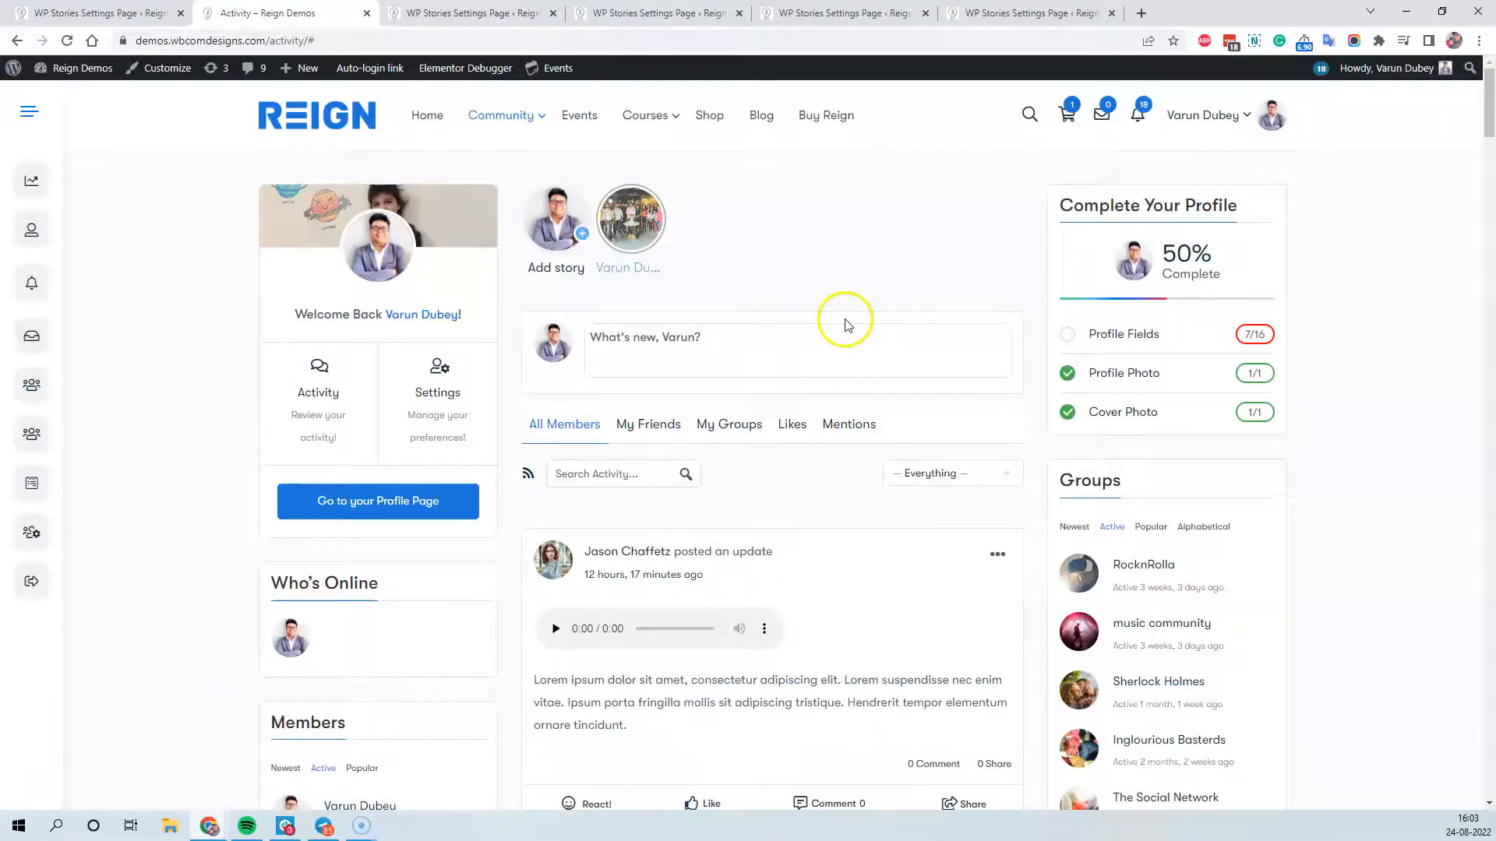
Step: Open the WP Stories General settings and review the Render Style choices, keeping Instagram Style selected
click(452, 12)
scroll(999, 447, down, 4)
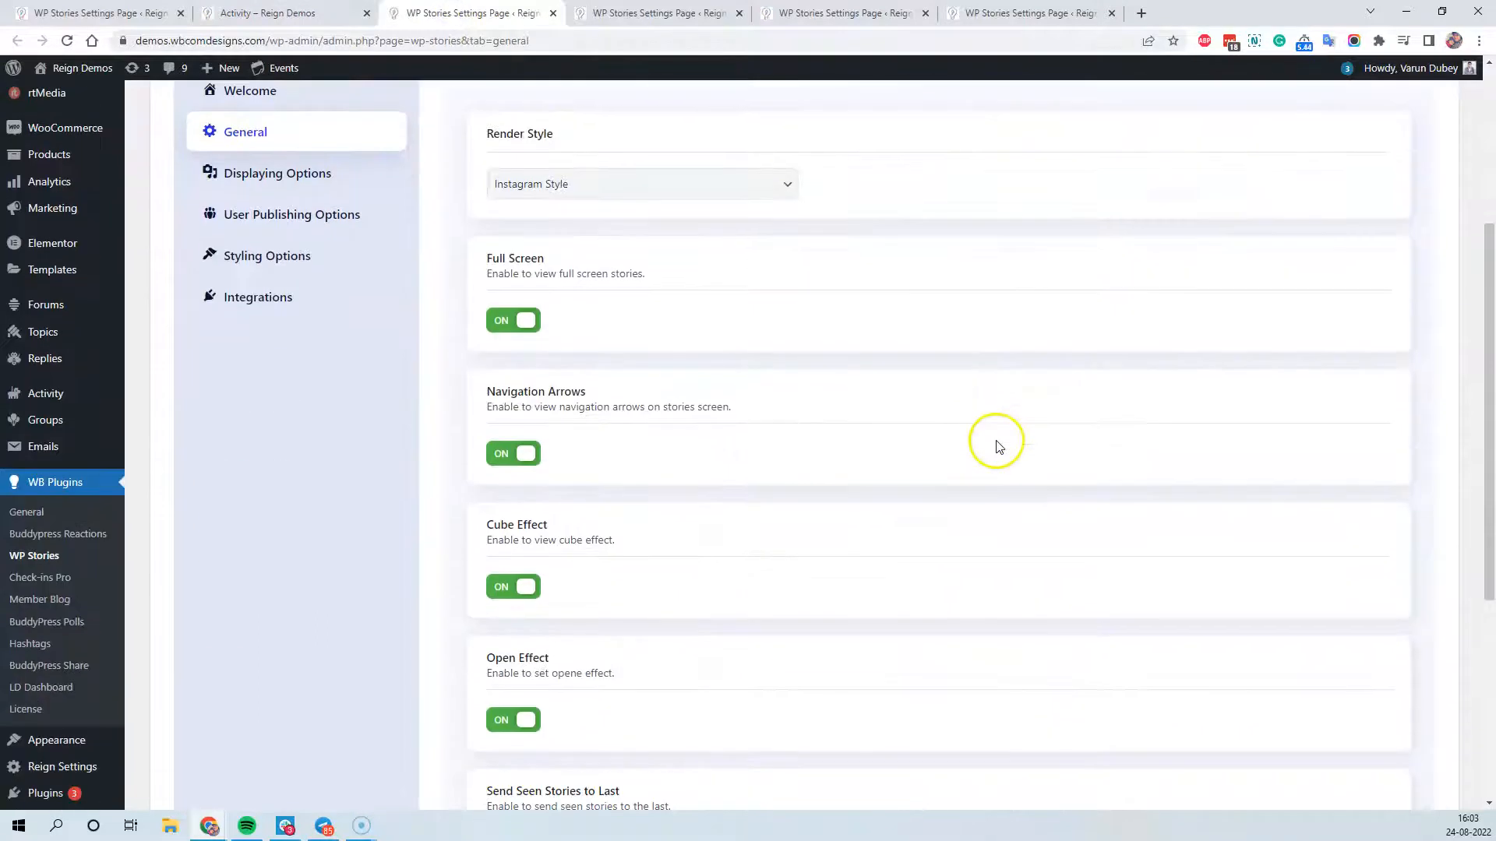
scroll(997, 442, up, 4)
scroll(894, 496, down, 2)
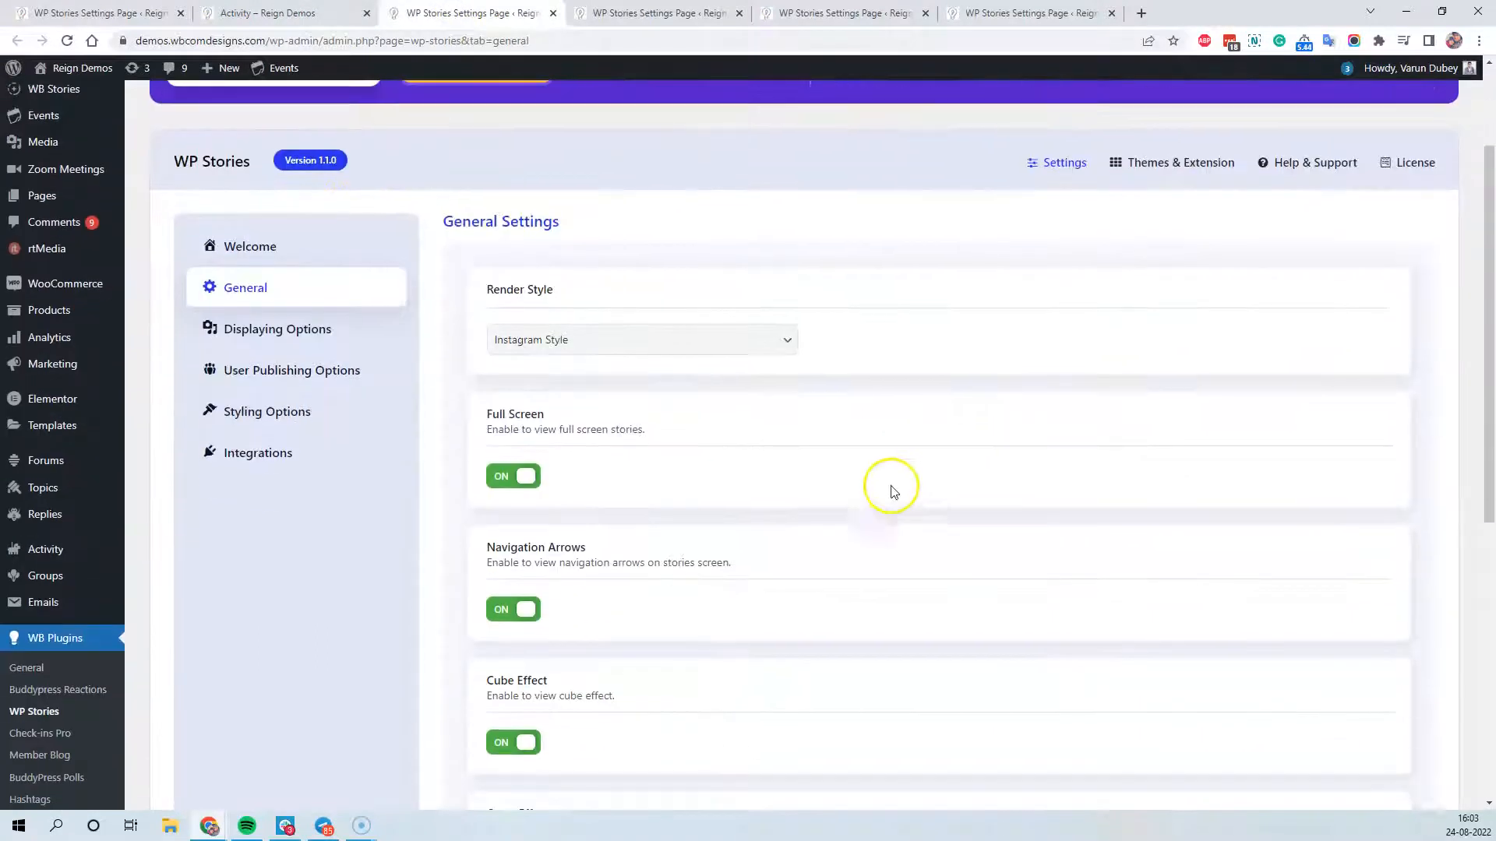
click(676, 340)
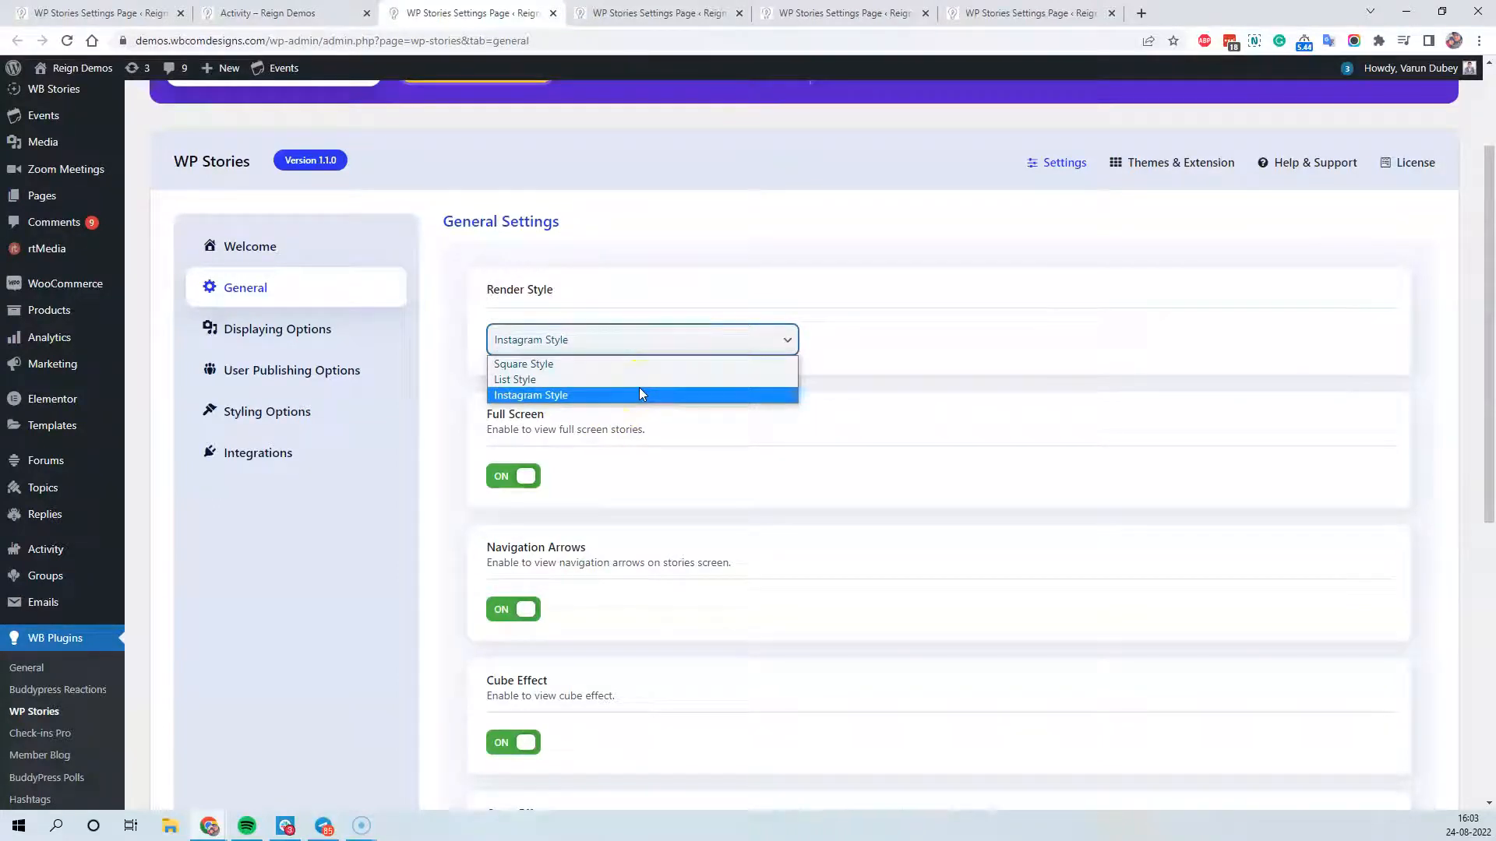
click(621, 366)
click(604, 396)
Step: Examine the remaining General settings toggles, from Full Screen and Navigation Arrows to RTL Support
scroll(779, 438, down, 4)
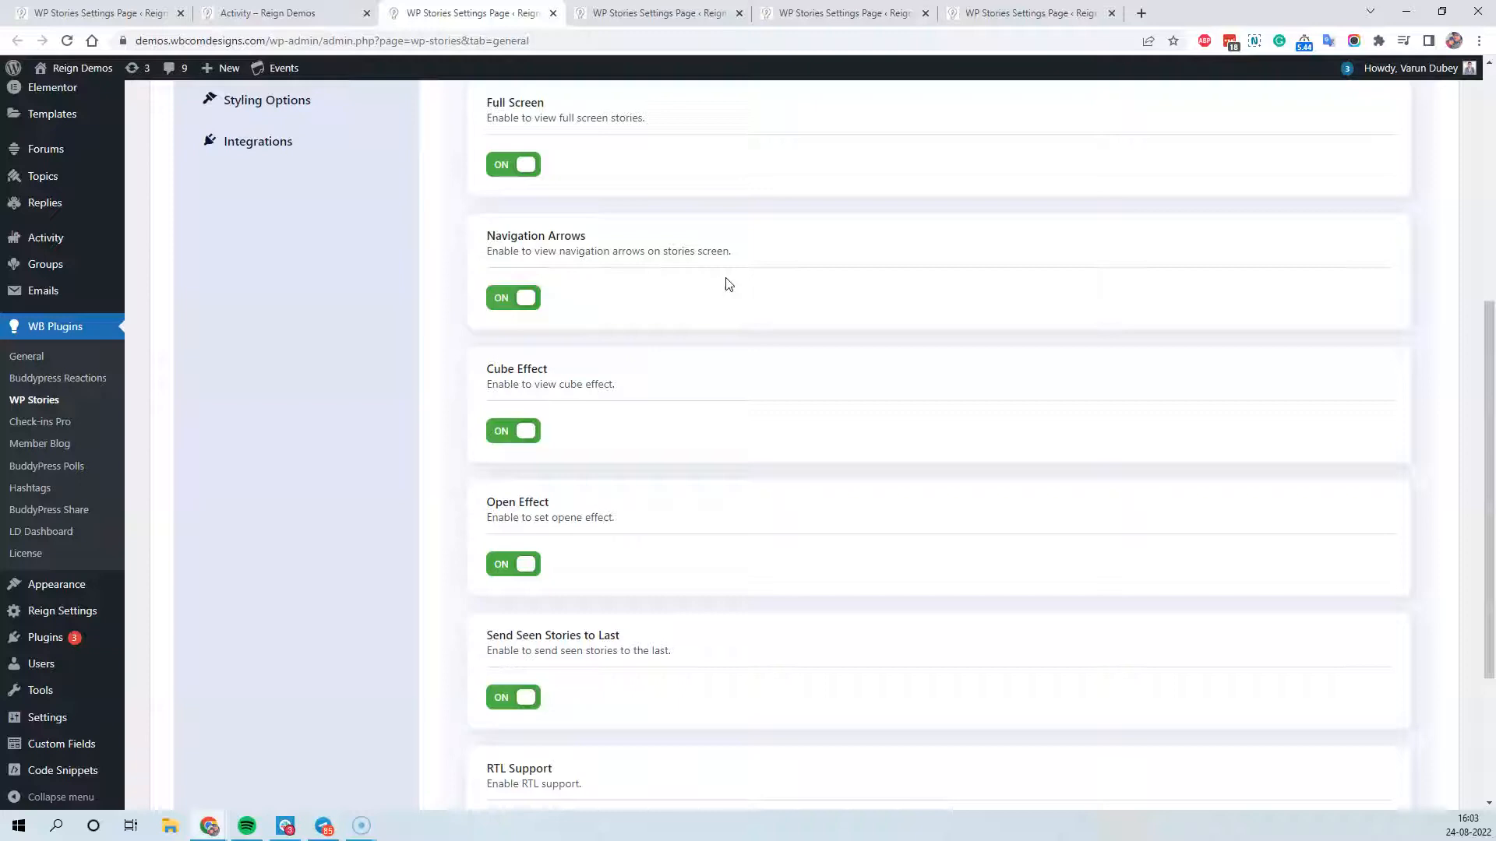
scroll(751, 350, down, 2)
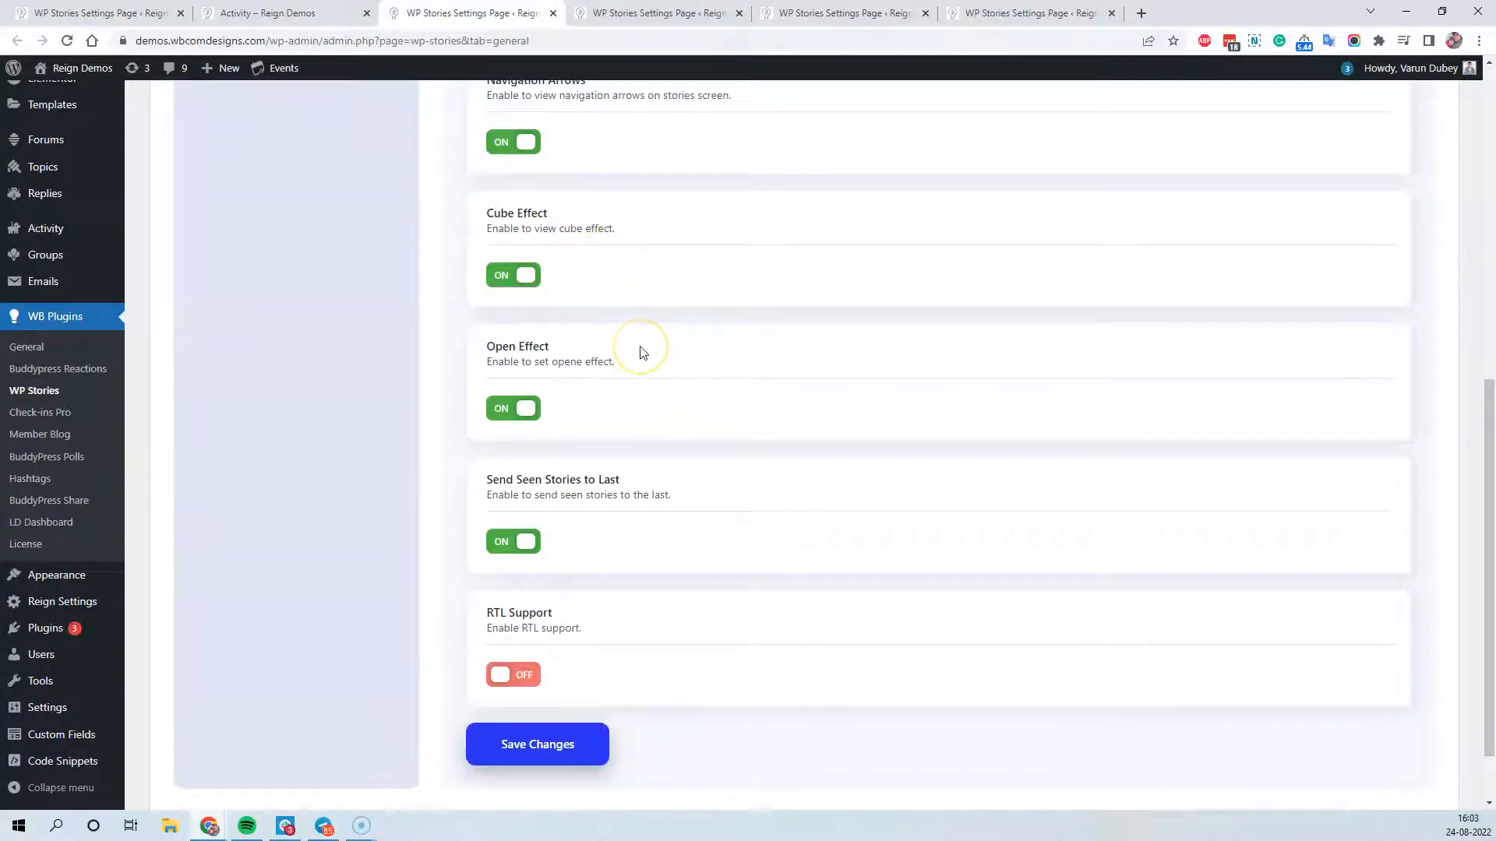
scroll(651, 428, down, 1)
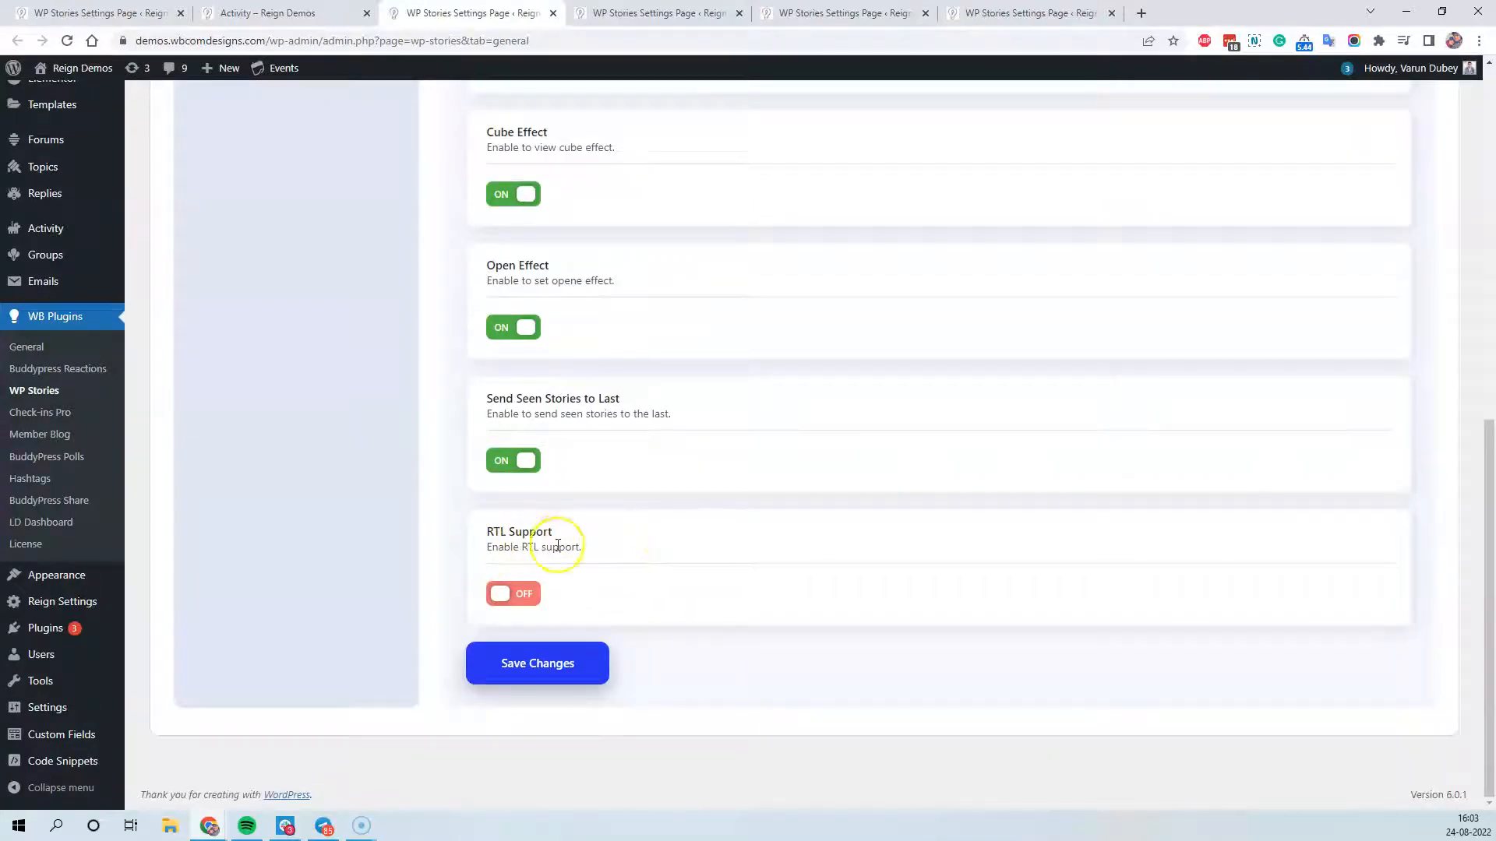
scroll(554, 545, up, 15)
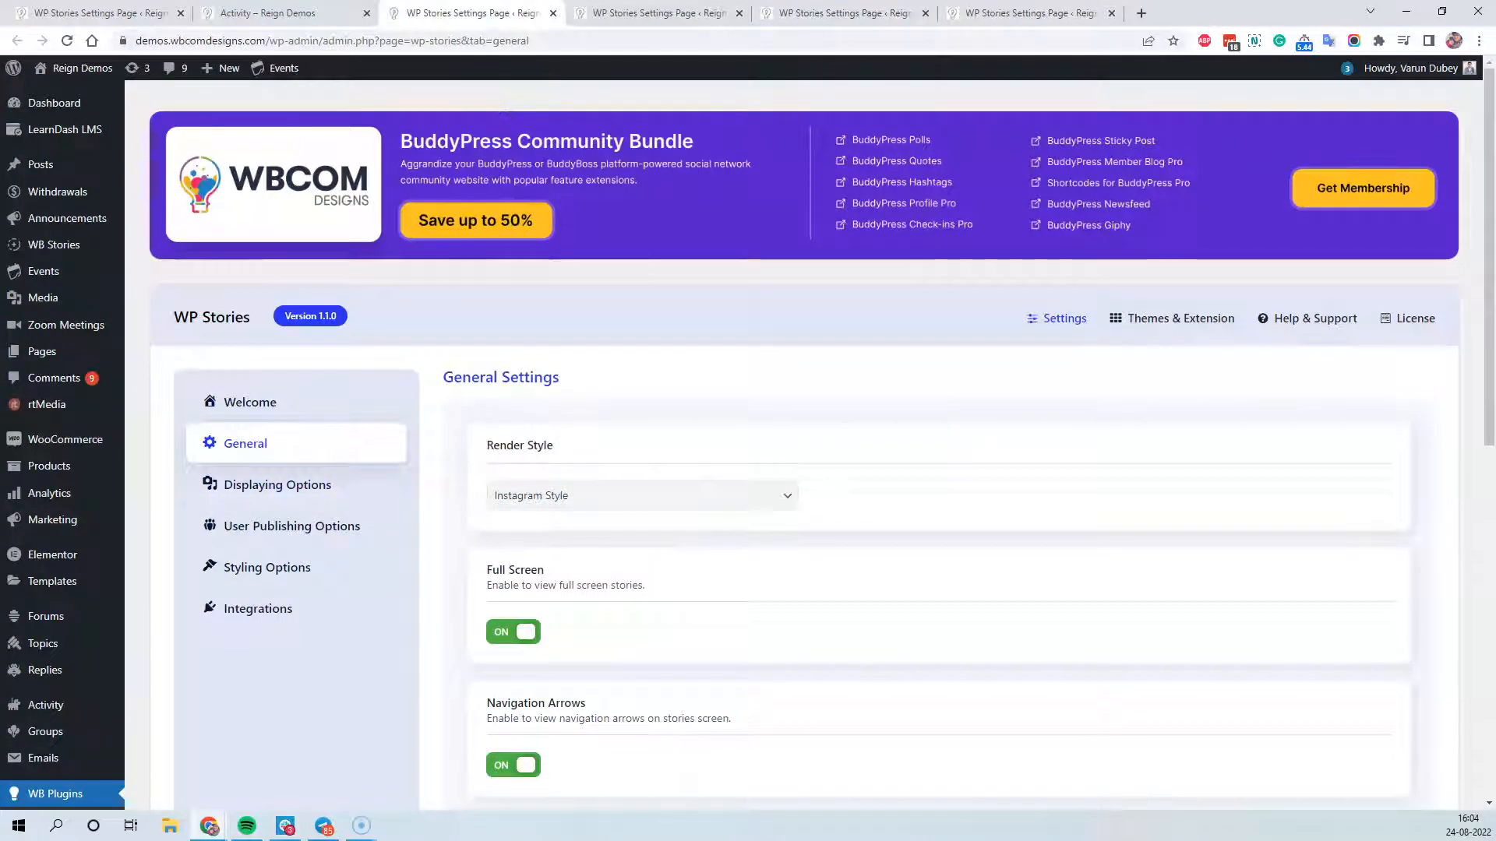
Step: Open the Displaying Options and examine the story timer toggles and the Display Stories For X Days setting
click(251, 484)
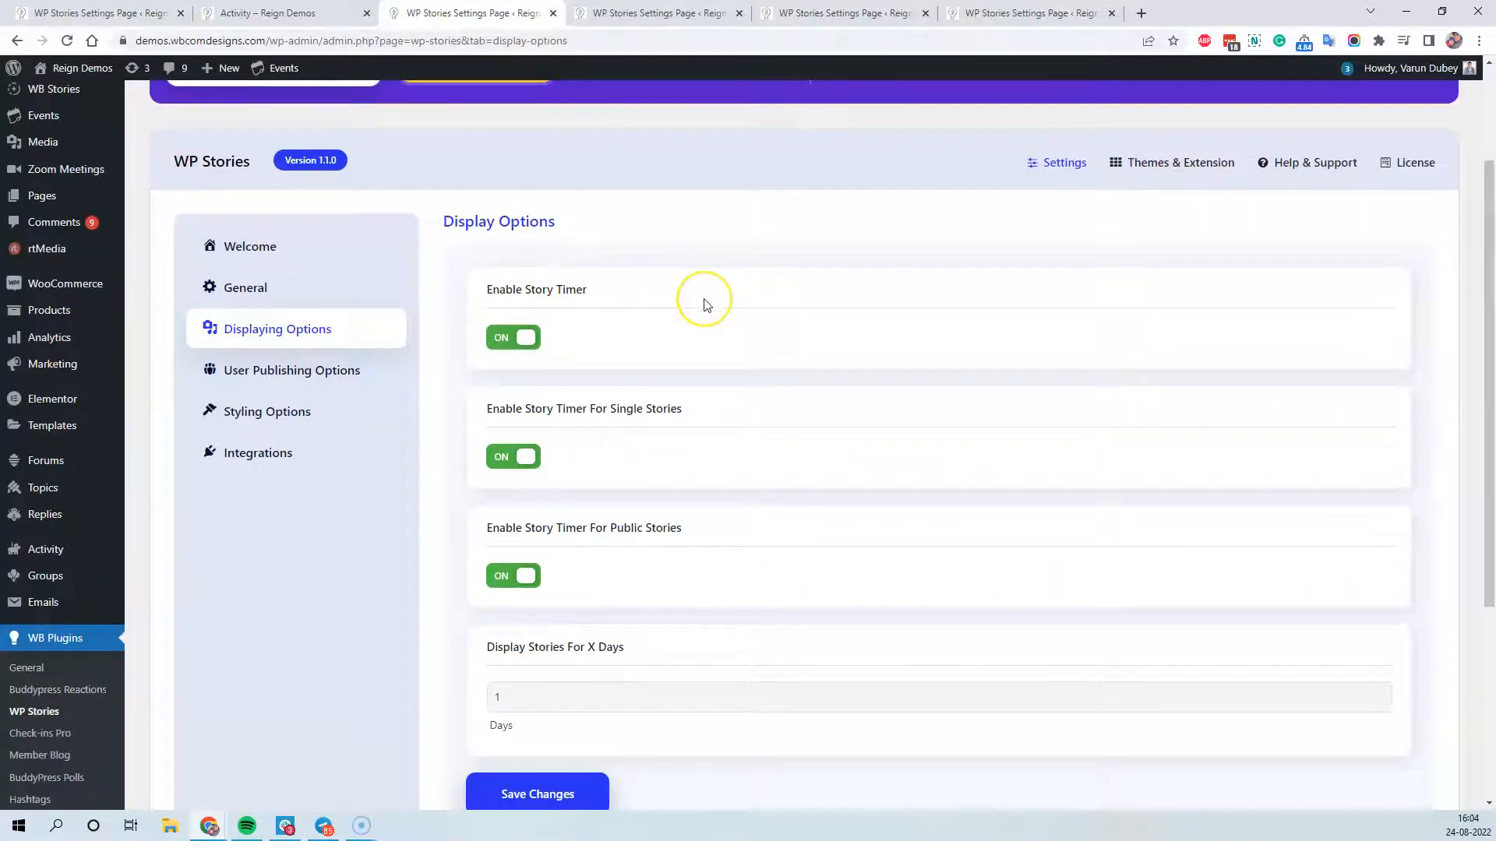
scroll(779, 384, down, 2)
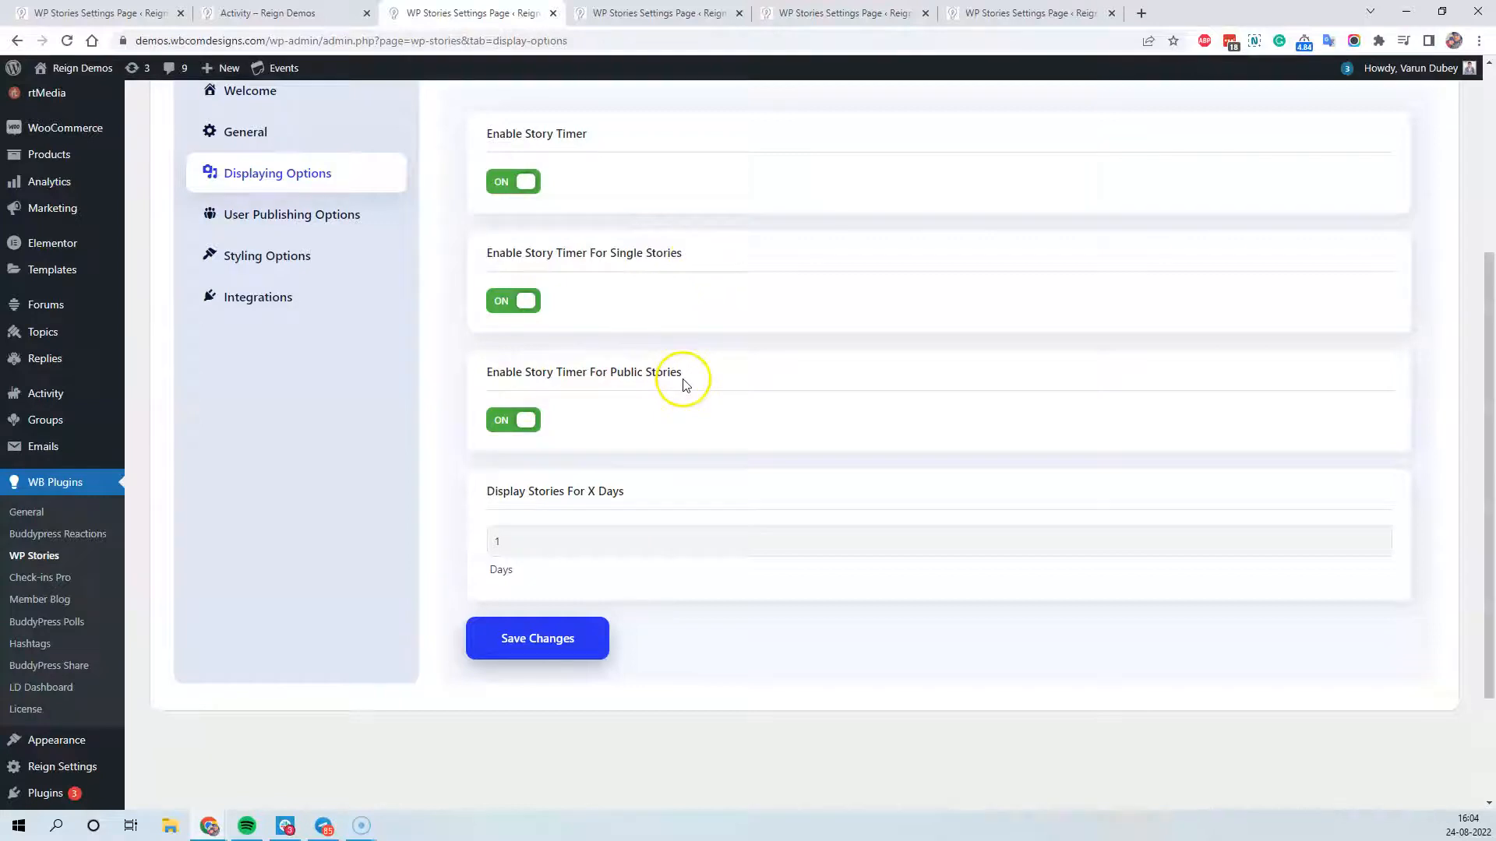
Step: Try a value of 0 for the Display Stories For X Days setting
click(1380, 546)
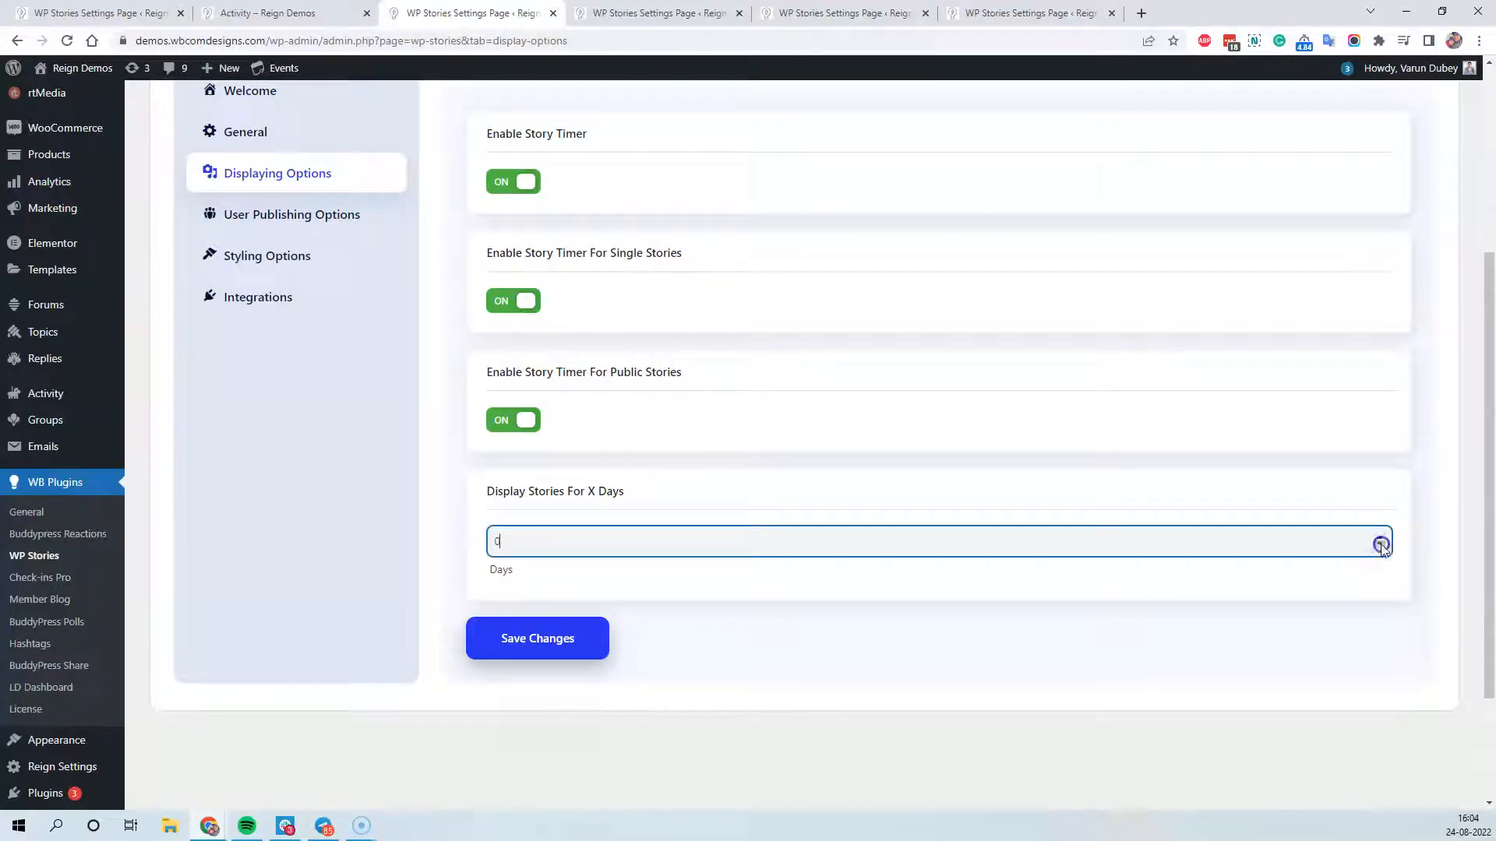
scroll(991, 467, up, 5)
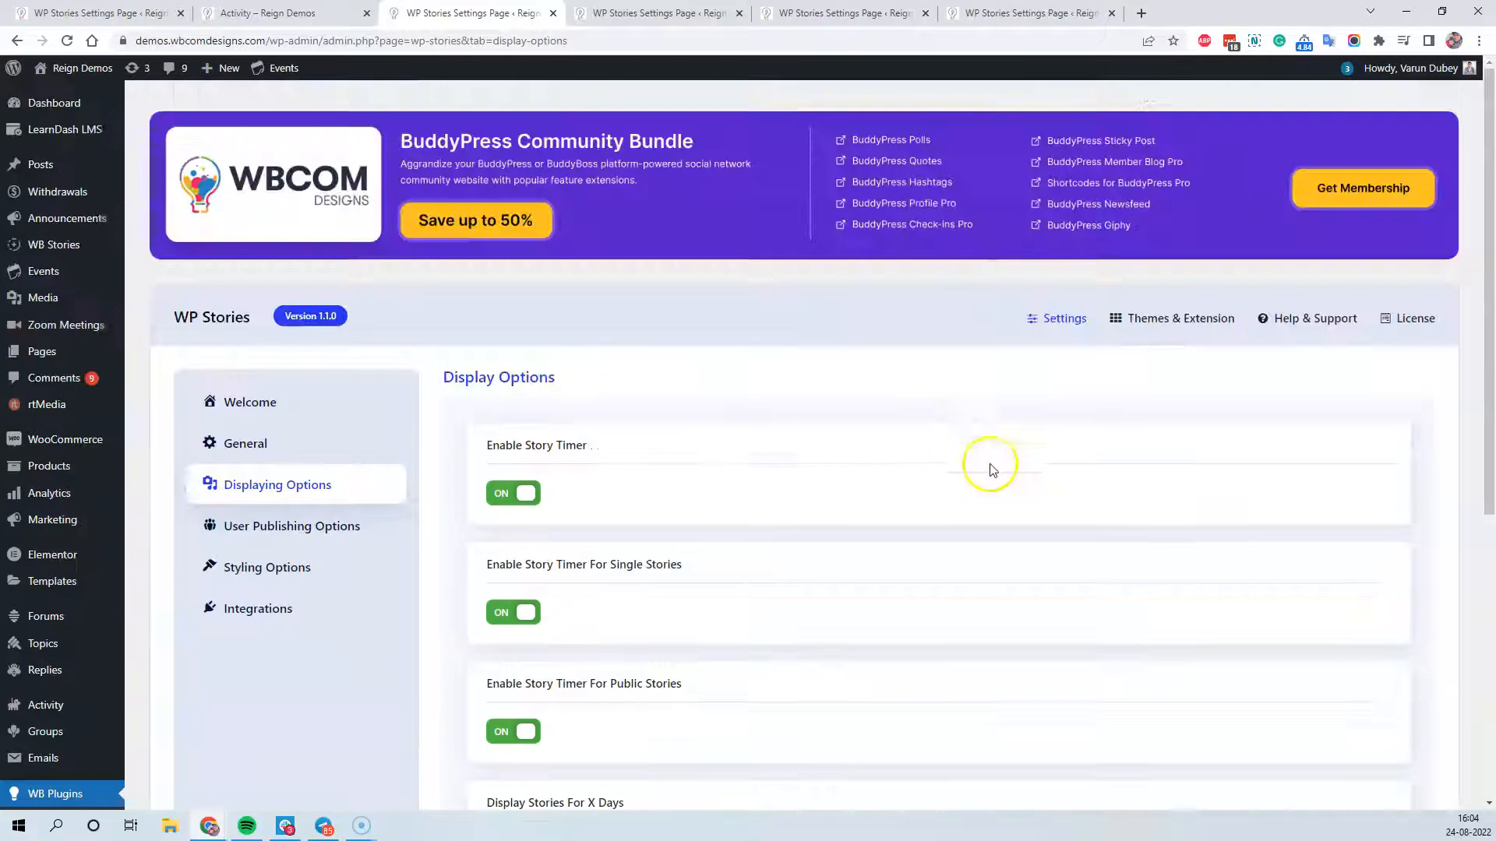
Step: Open the User Publishing Options and examine the existing-story toggles, published status, user story limit and per-story item limit
click(261, 530)
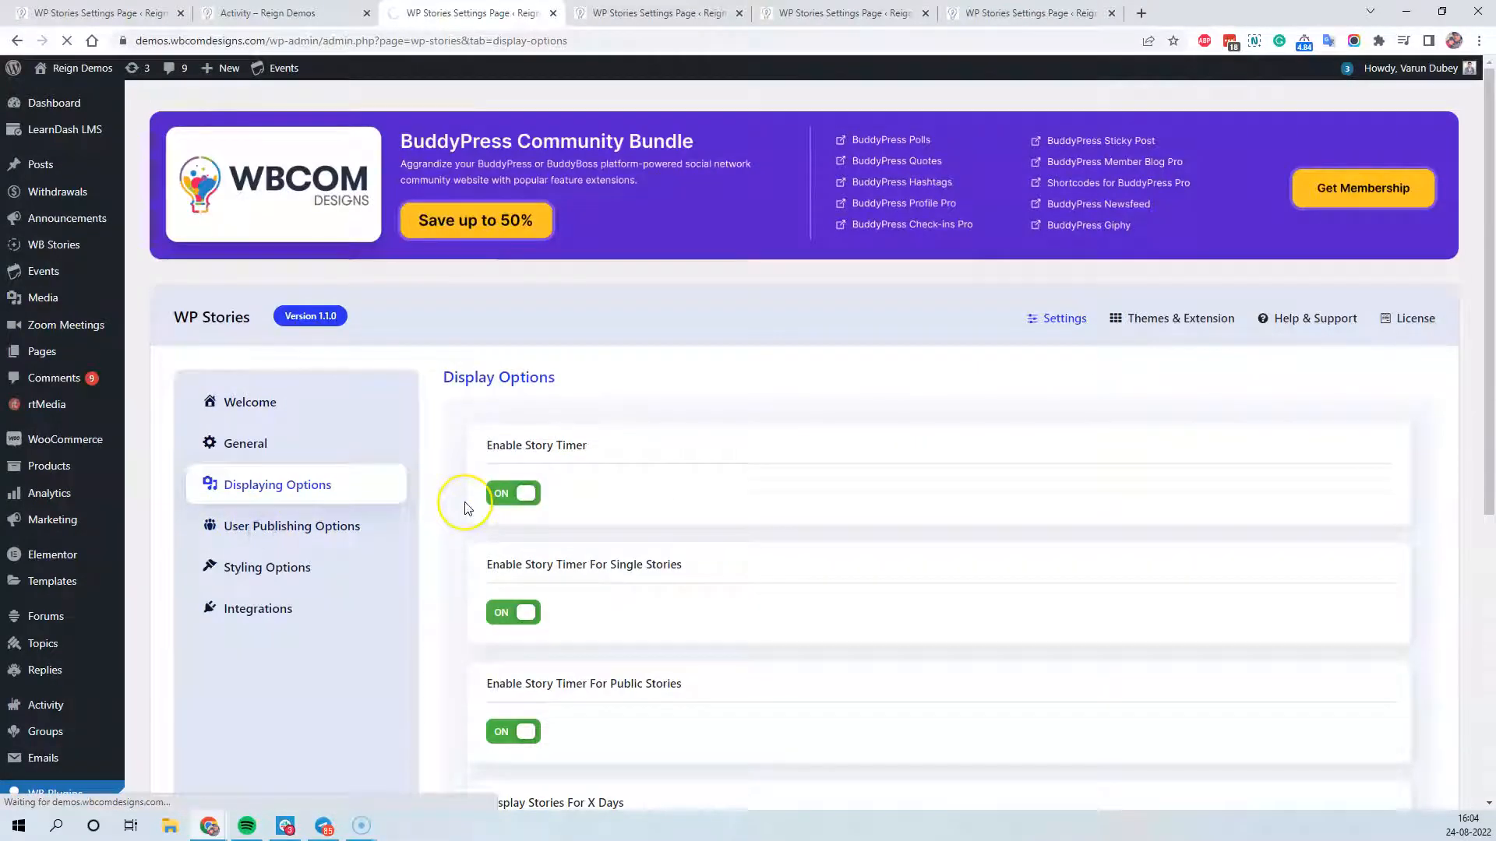
scroll(895, 436, down, 4)
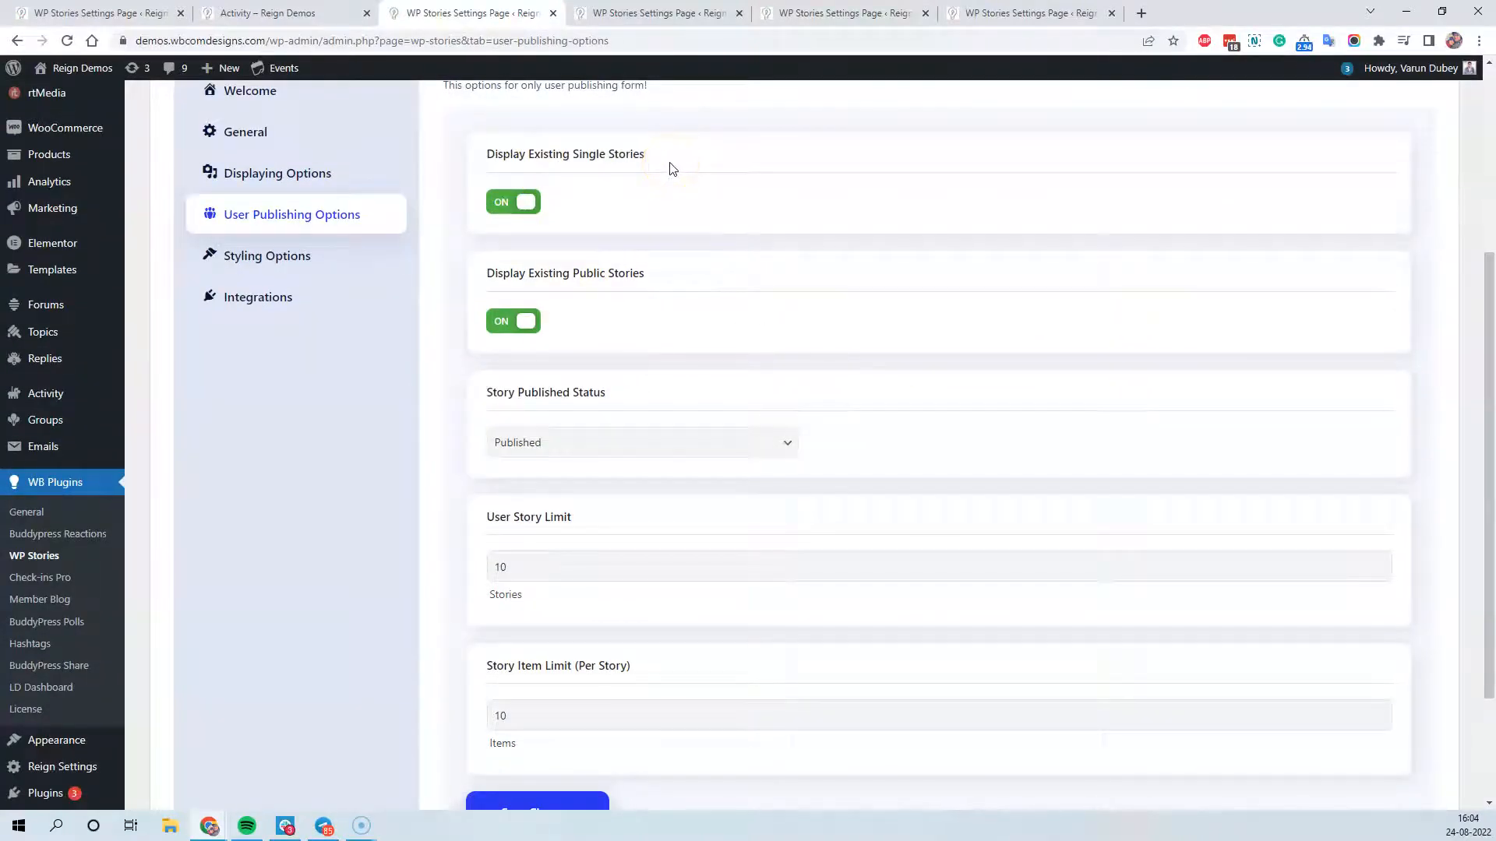
scroll(760, 292, down, 2)
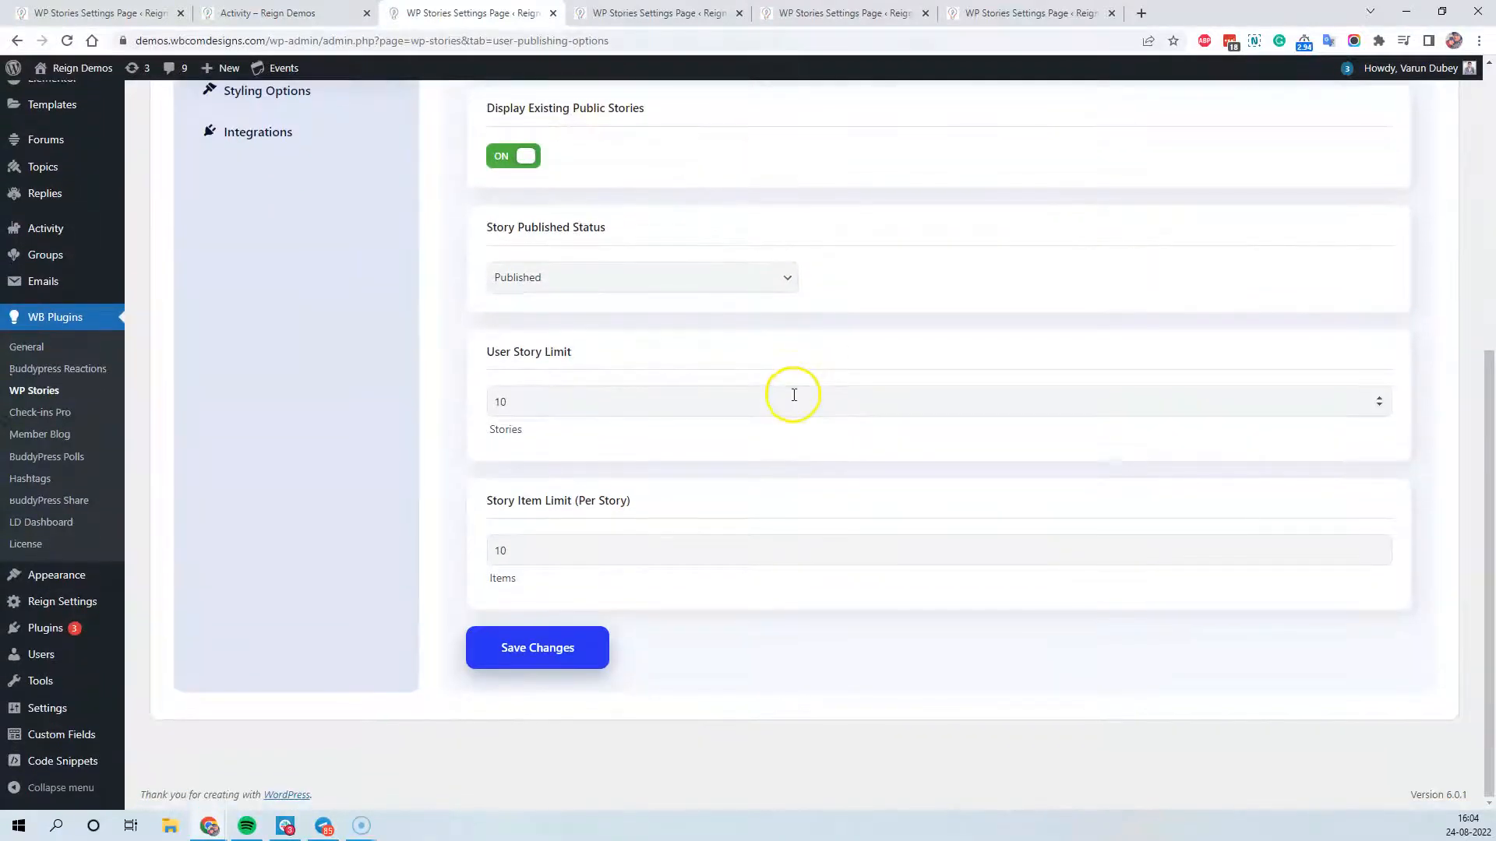
scroll(790, 390, up, 6)
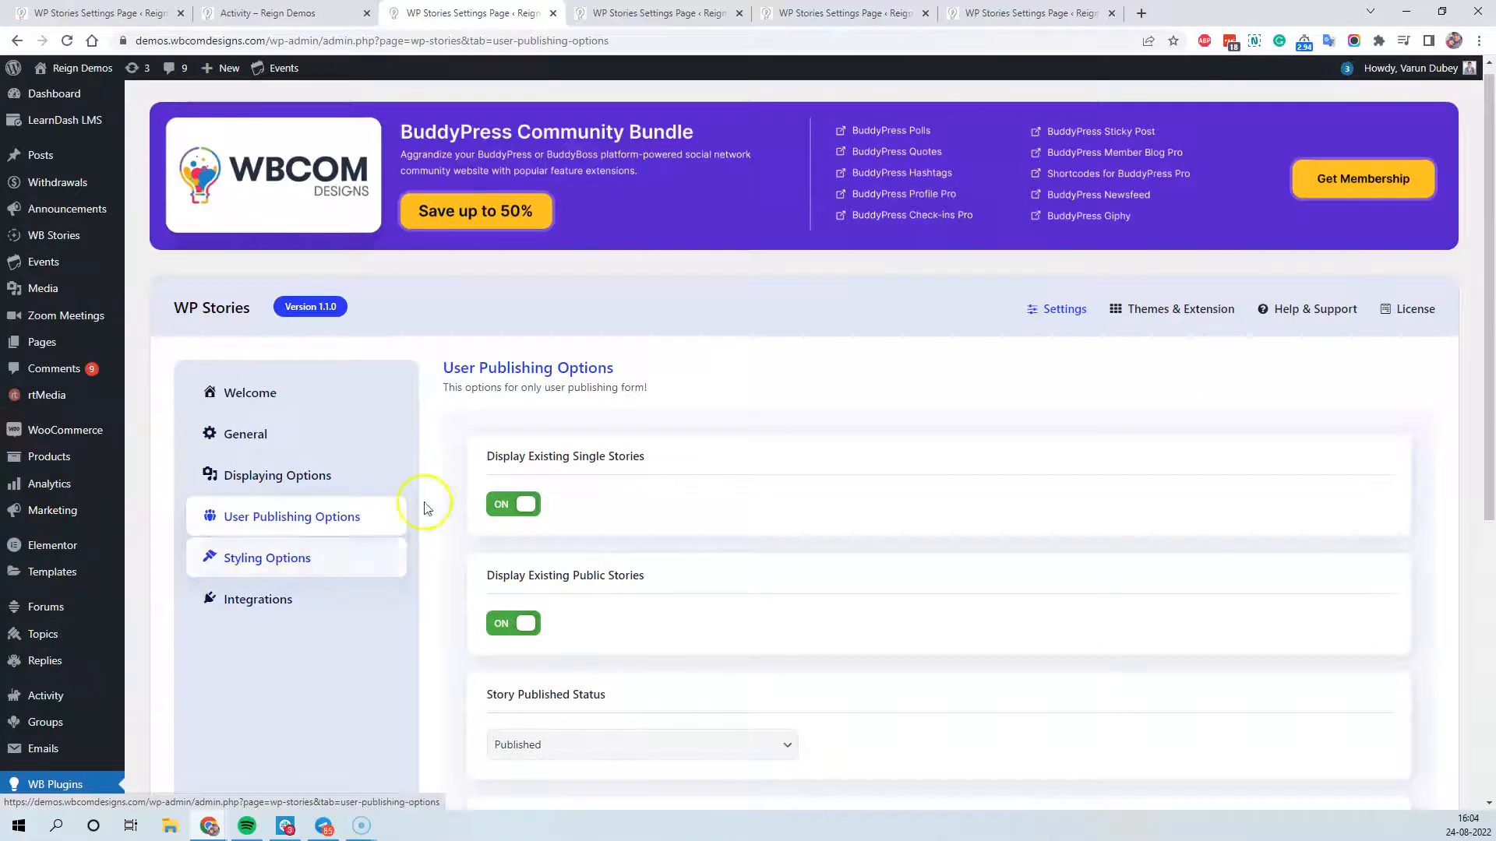
scroll(350, 557, down, 6)
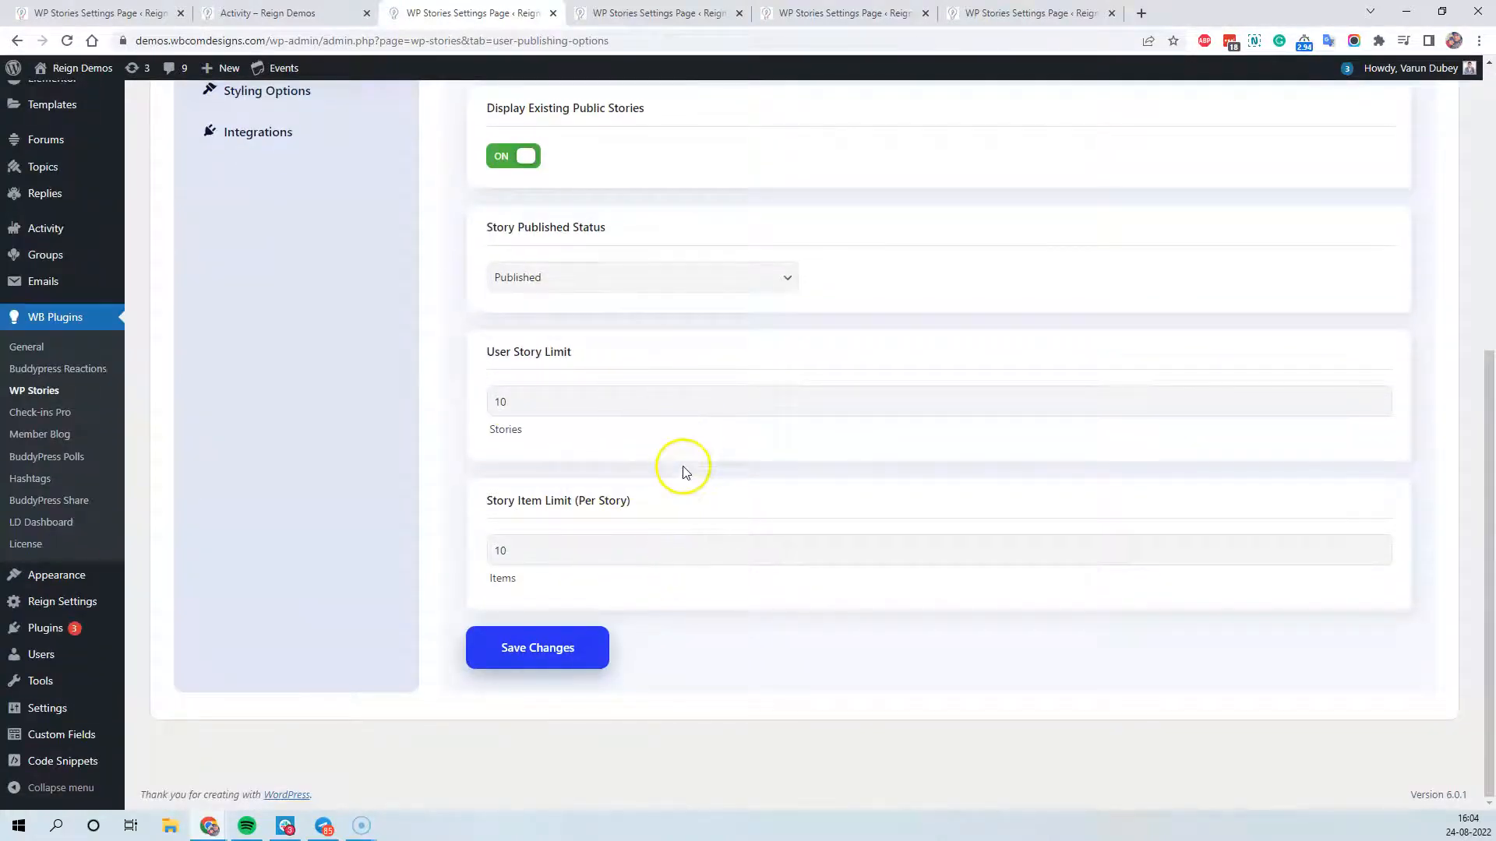
scroll(685, 468, up, 6)
Step: Open the Styling Options and inspect the color pickers for the story background and title without changing them
click(294, 559)
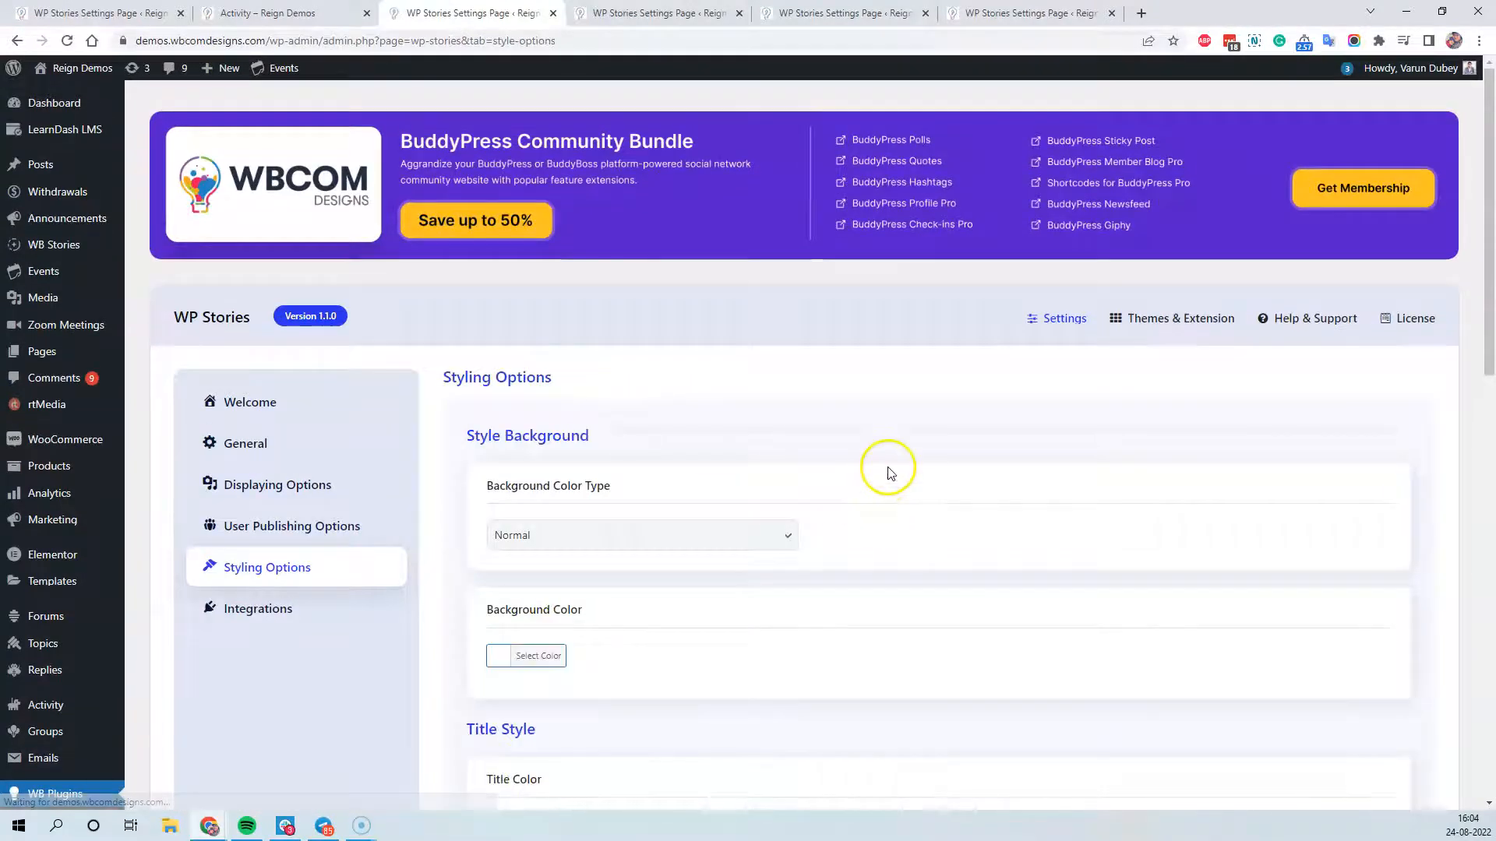
scroll(543, 431, down, 4)
click(496, 352)
click(545, 523)
click(386, 446)
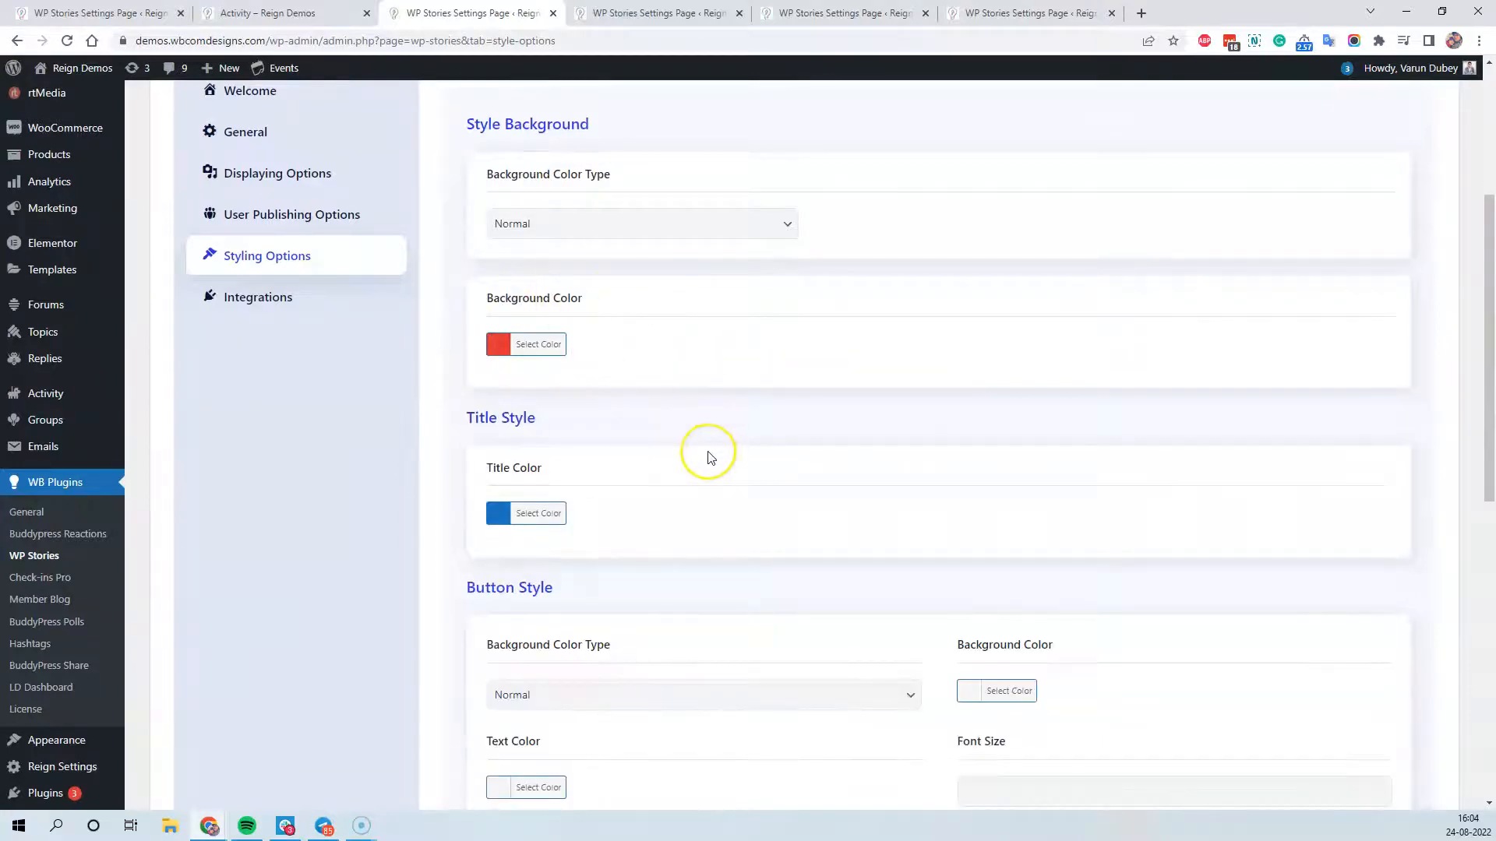
Step: Review the Button Style and Cycle Style settings in the Styling Options
scroll(693, 456, down, 2)
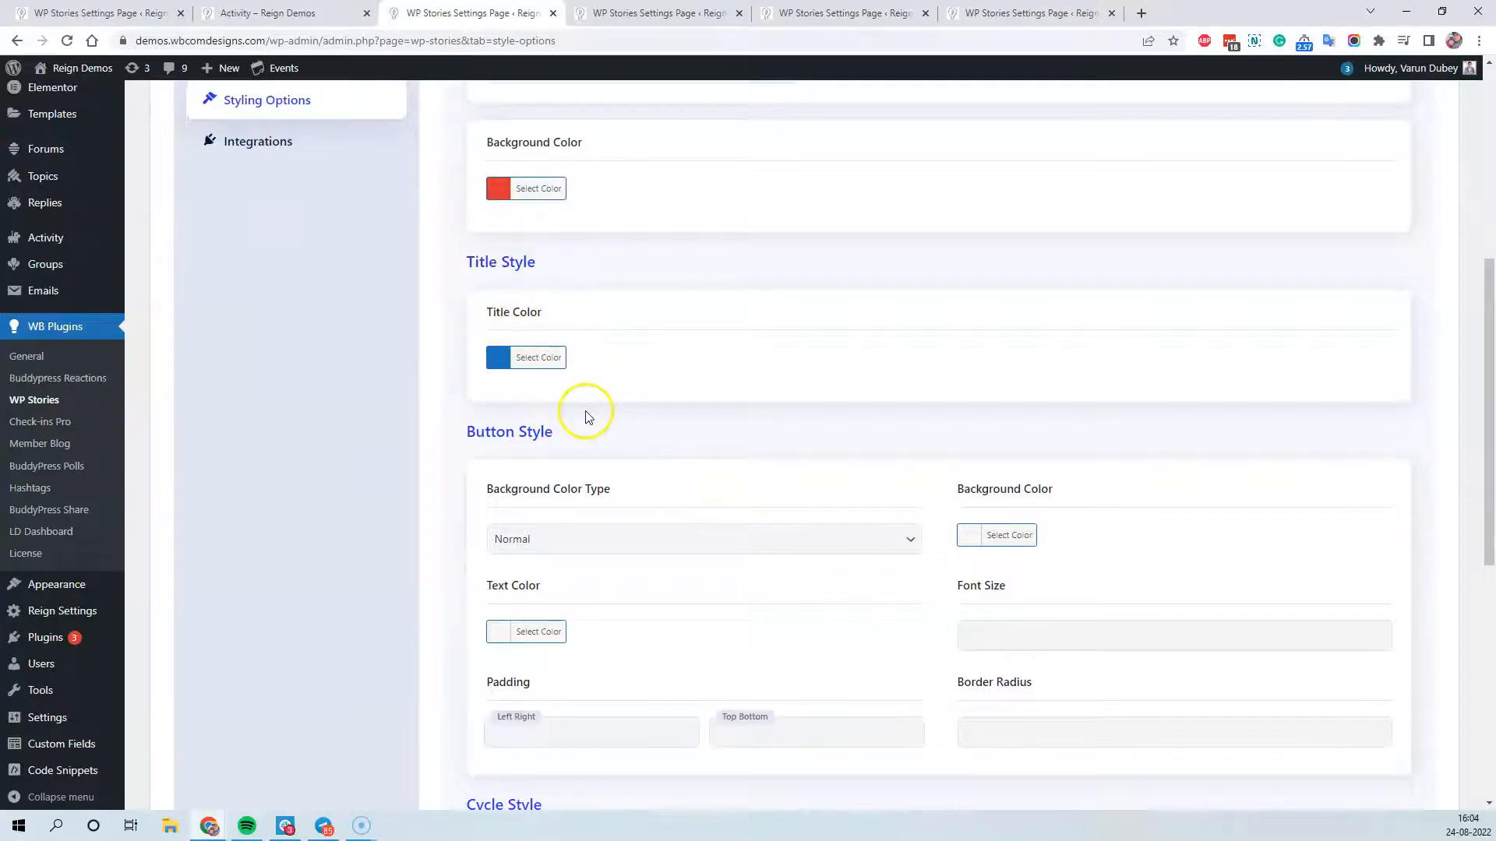
scroll(592, 409, down, 4)
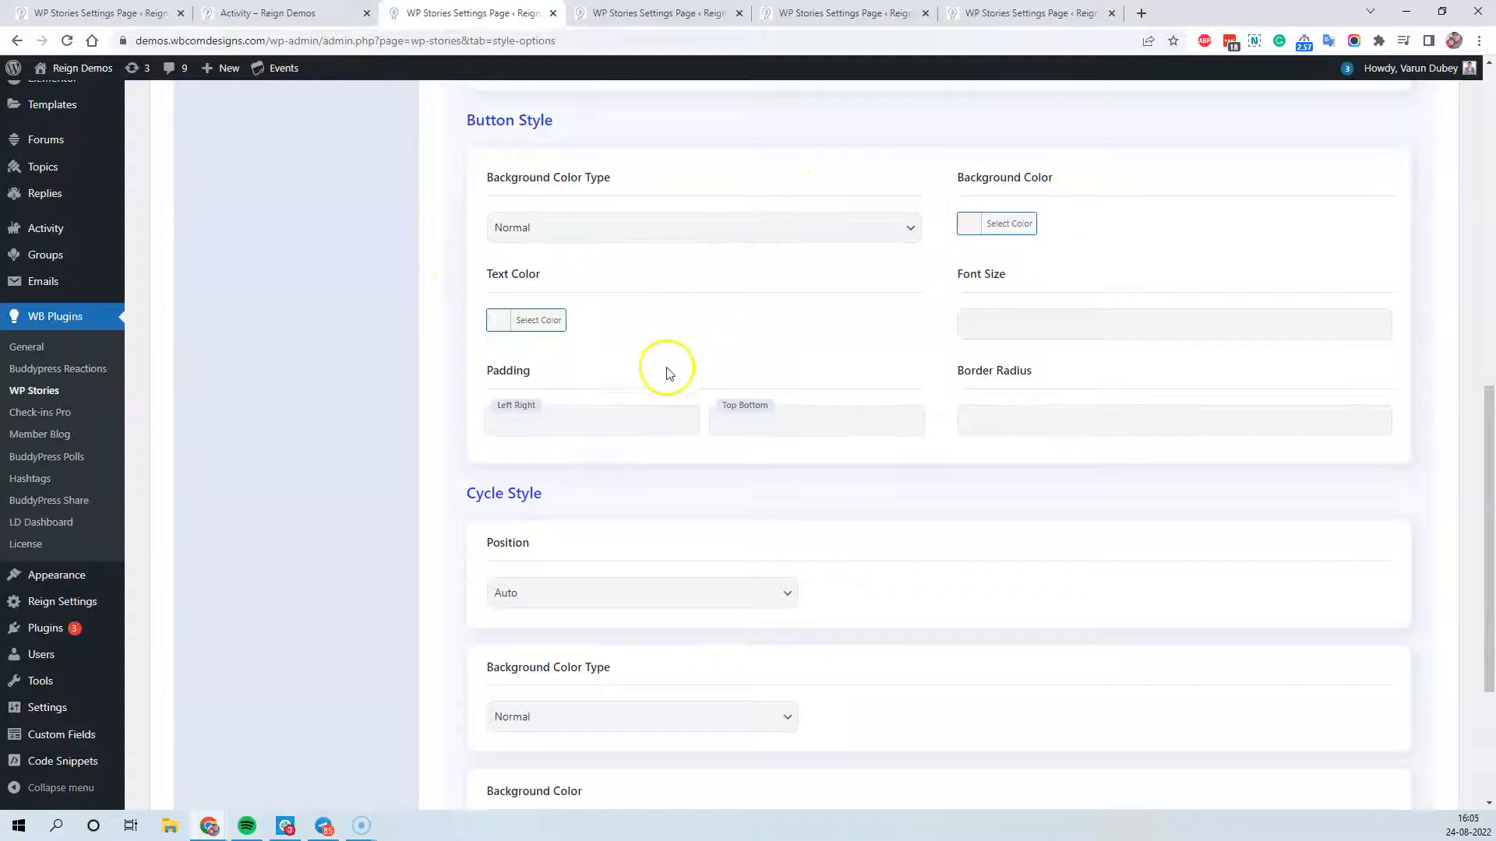
scroll(867, 393, down, 3)
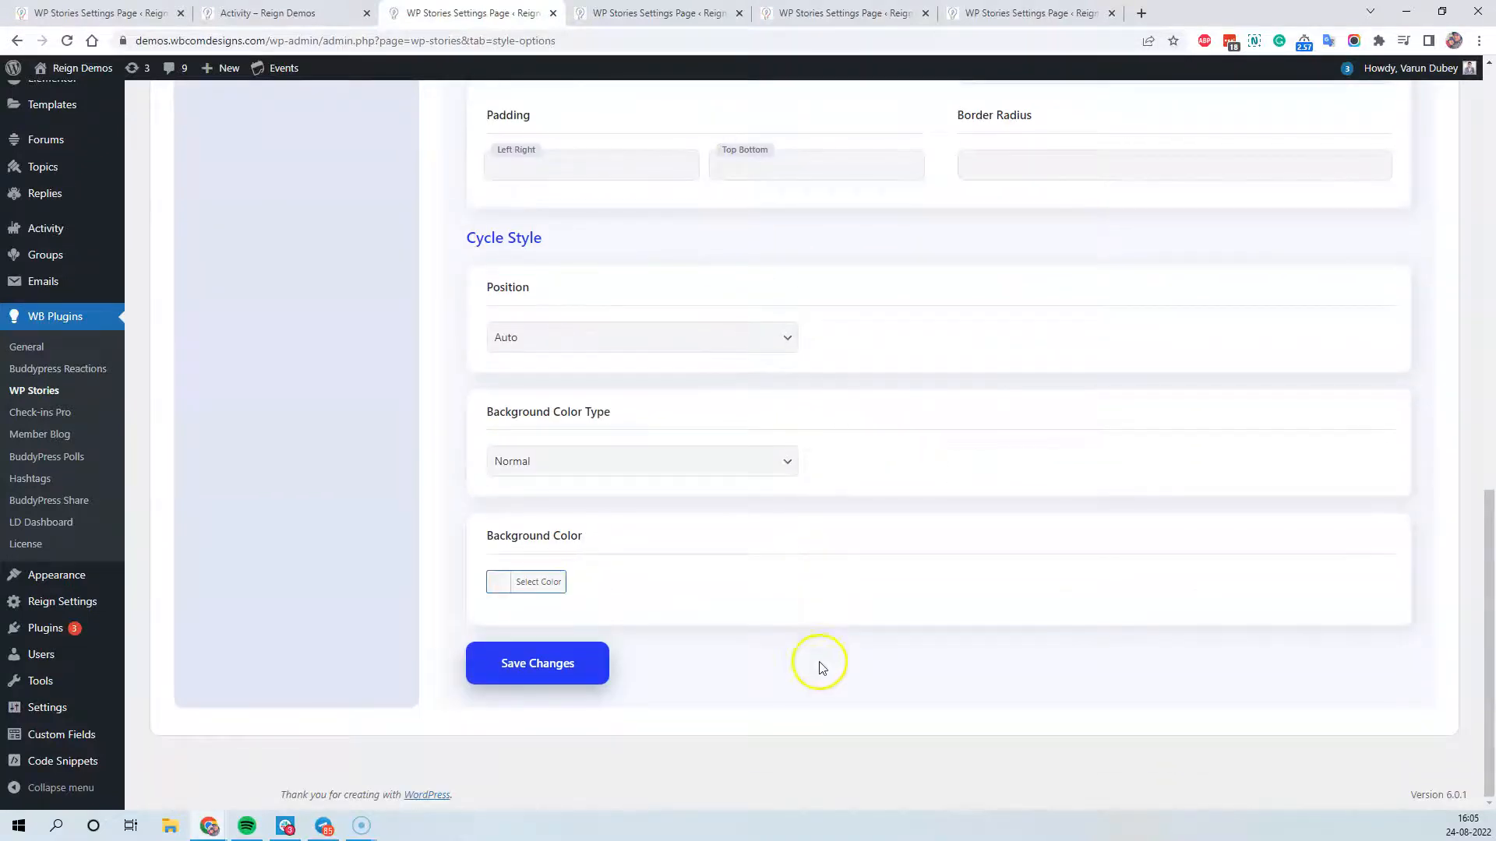
scroll(815, 665, up, 6)
scroll(825, 499, up, 4)
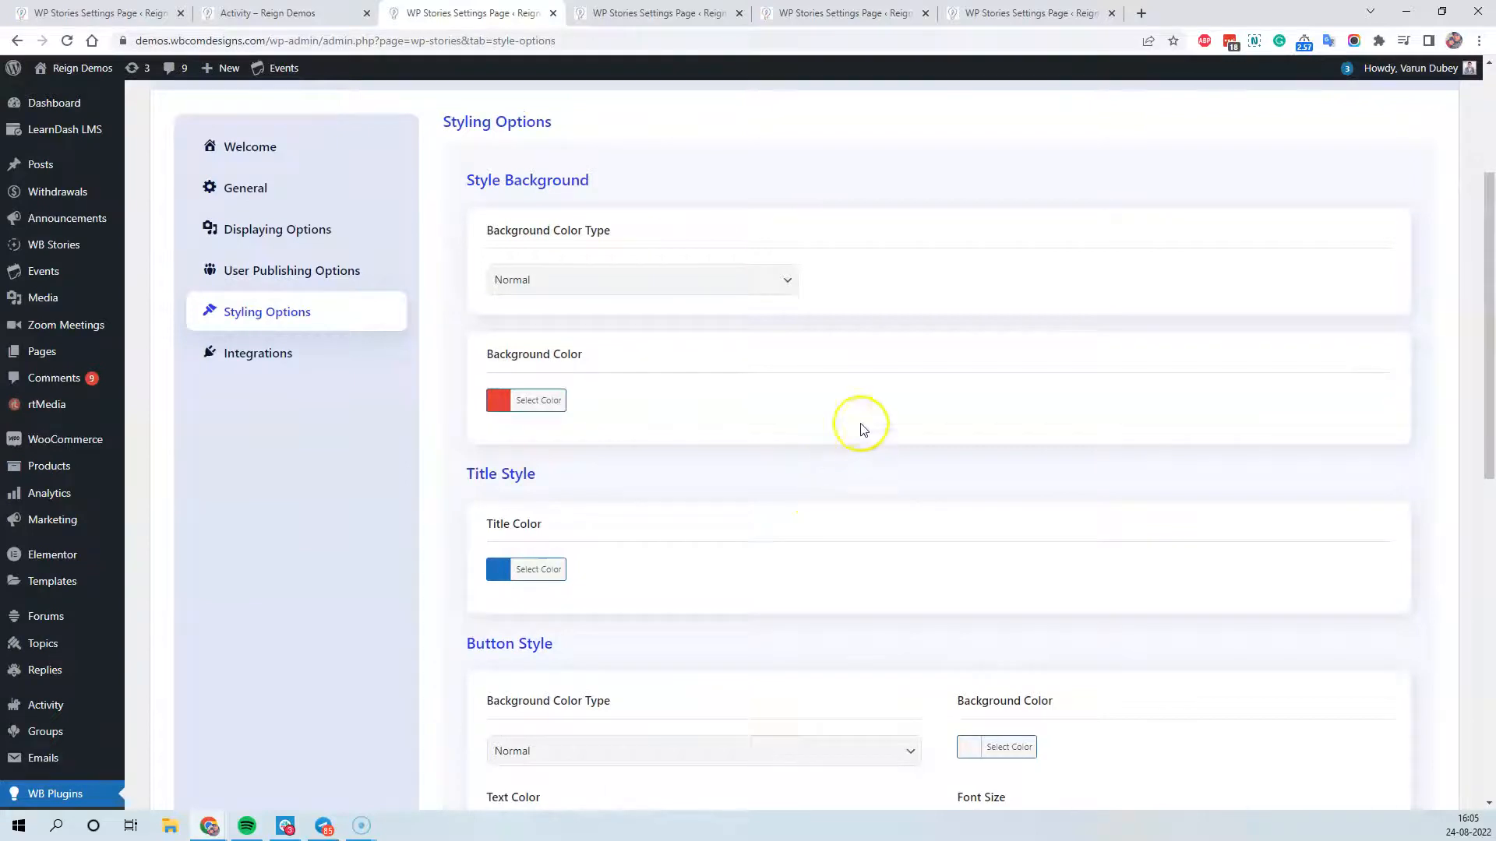
Step: Open the Integrations settings and examine the BuddyPress, Users' Activities, publishing form and bbPress integration toggles
click(267, 369)
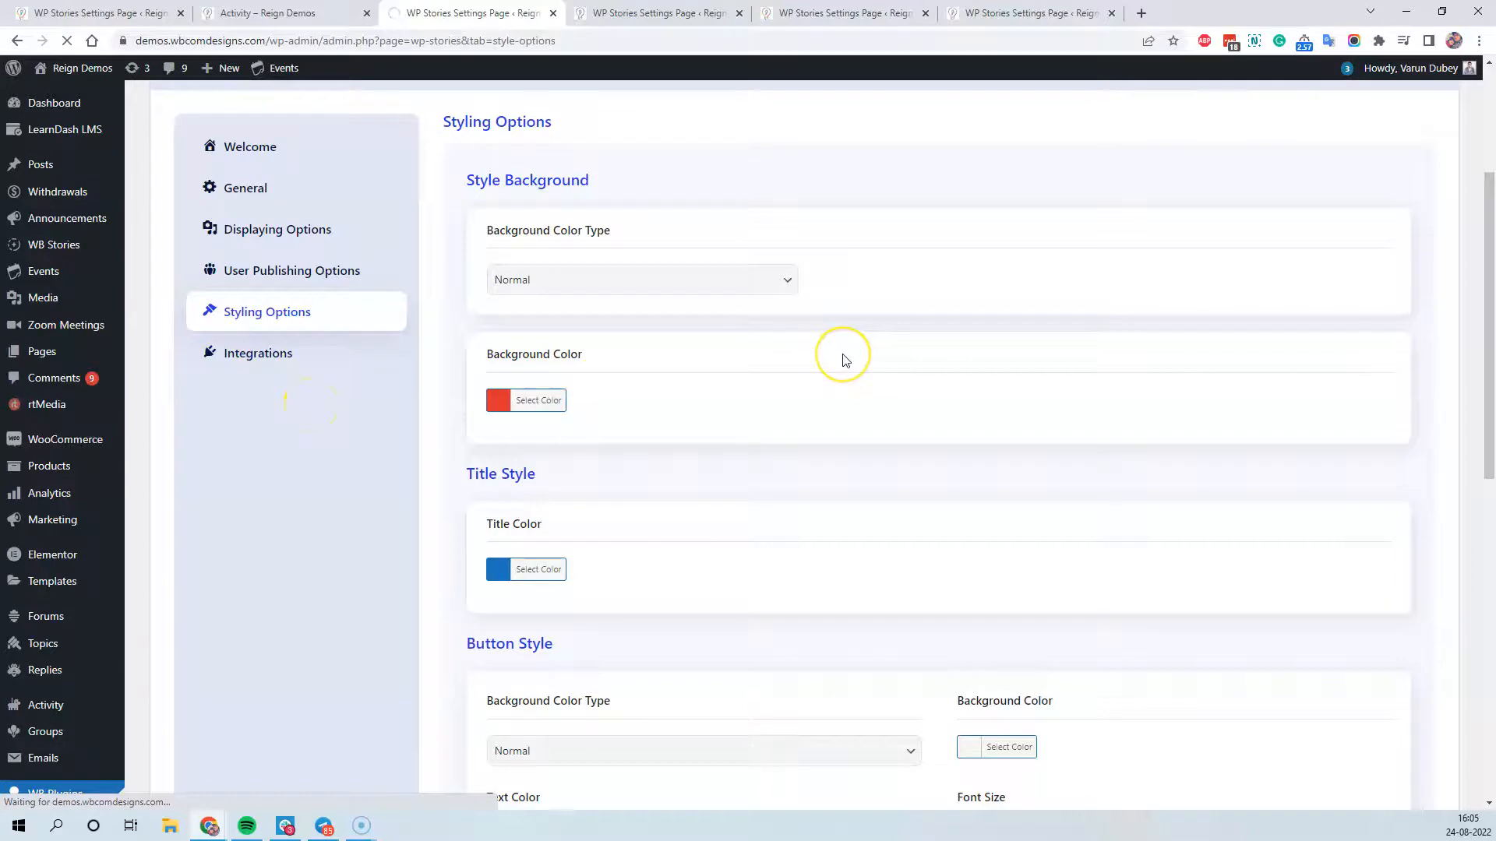
scroll(850, 401, down, 2)
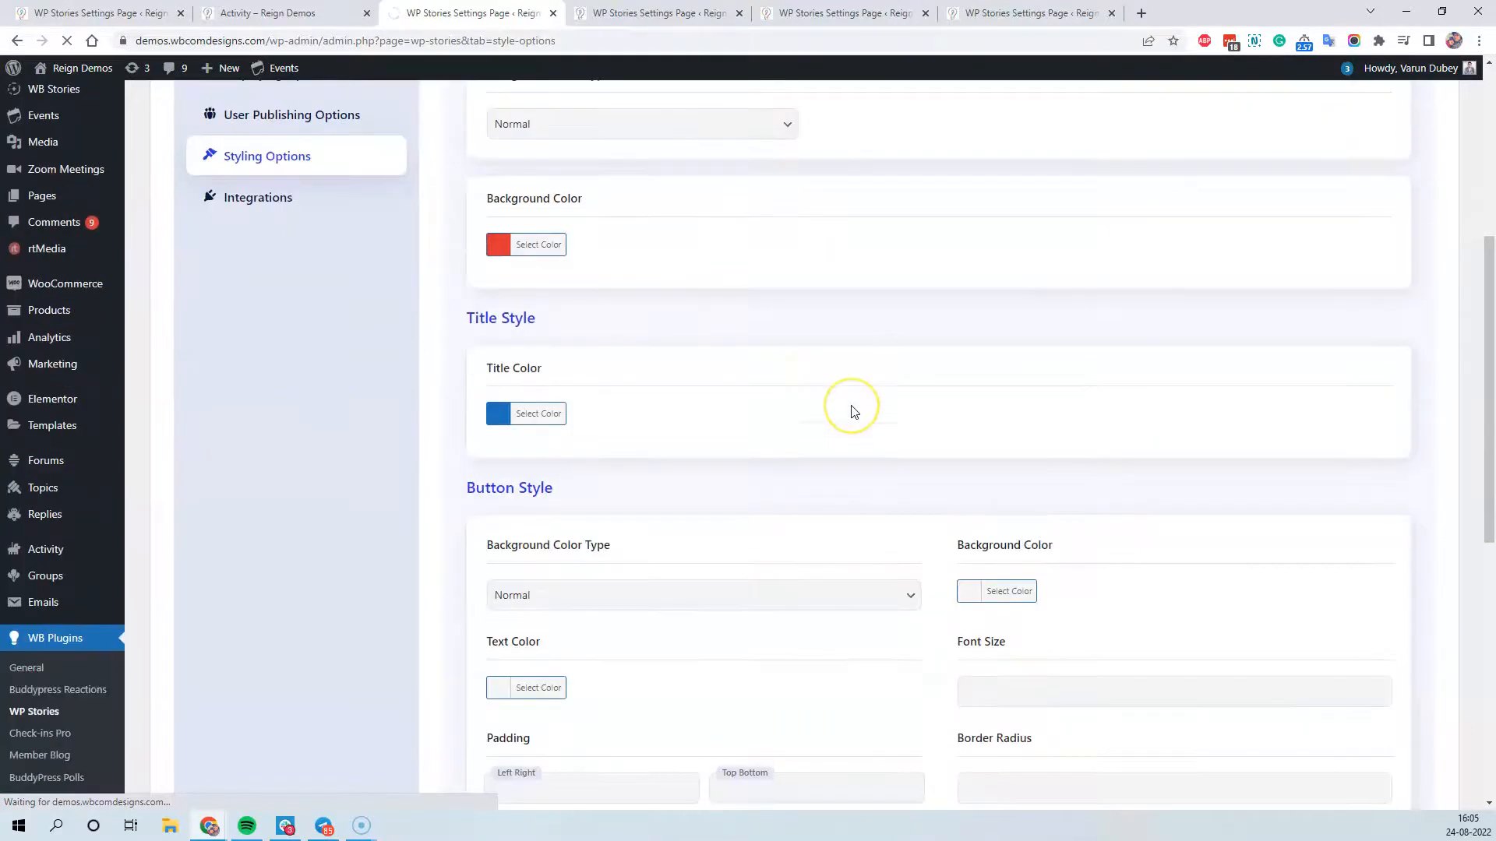
scroll(853, 409, up, 4)
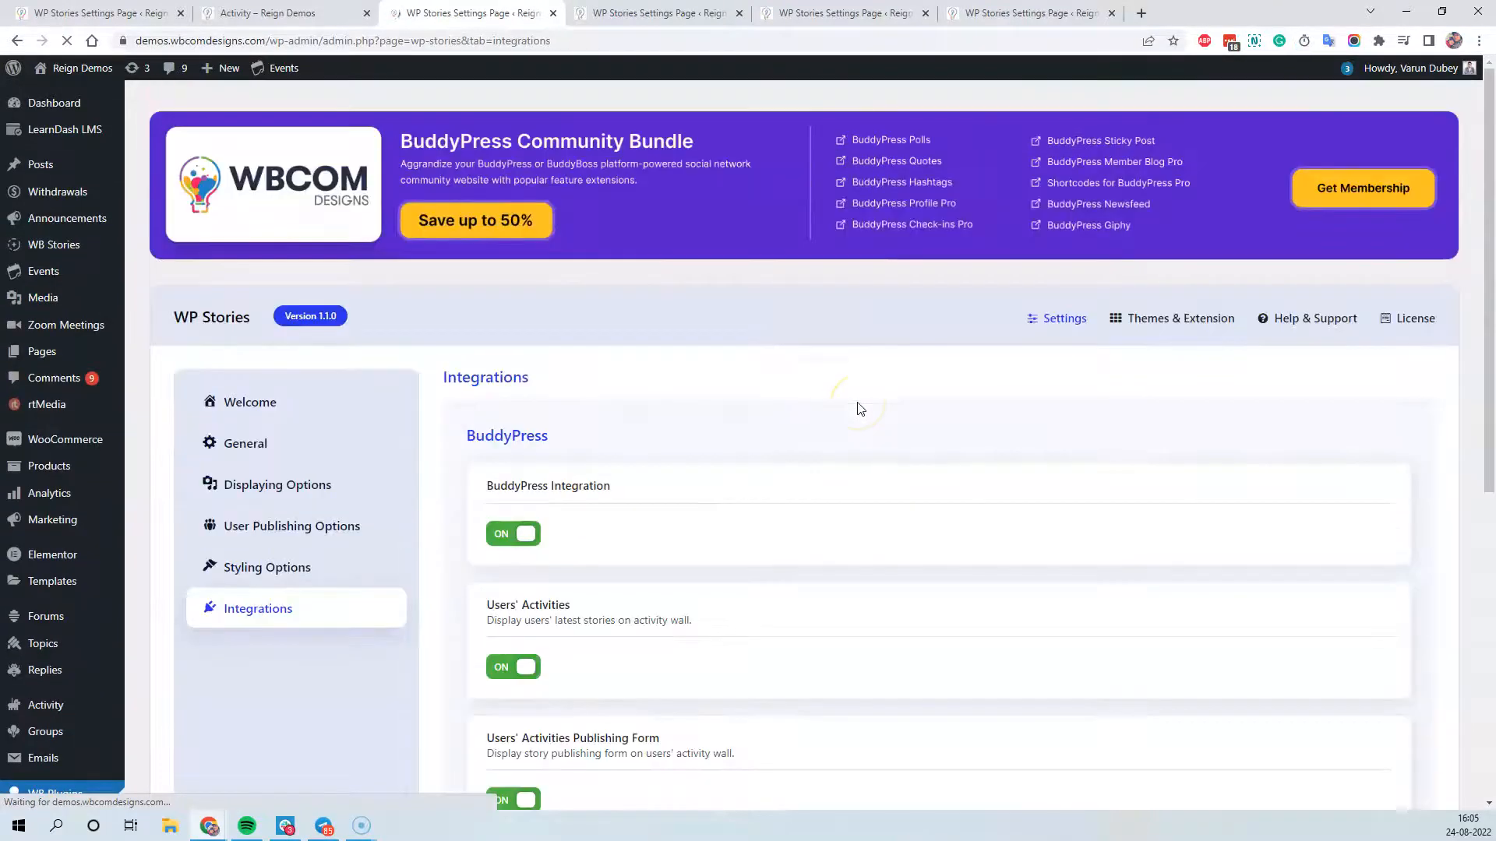
scroll(861, 405, down, 4)
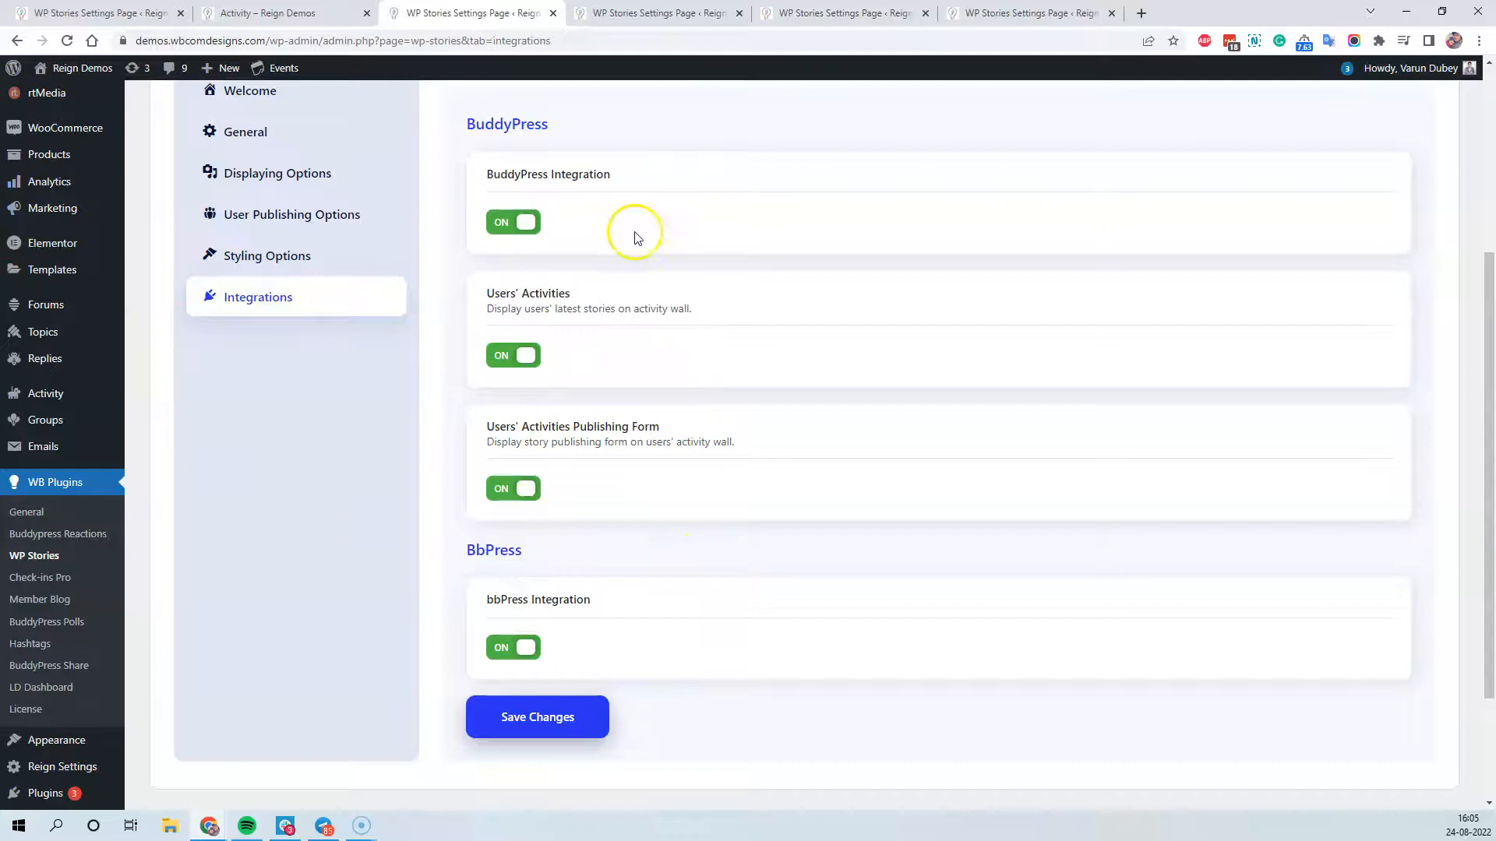
scroll(612, 528, up, 4)
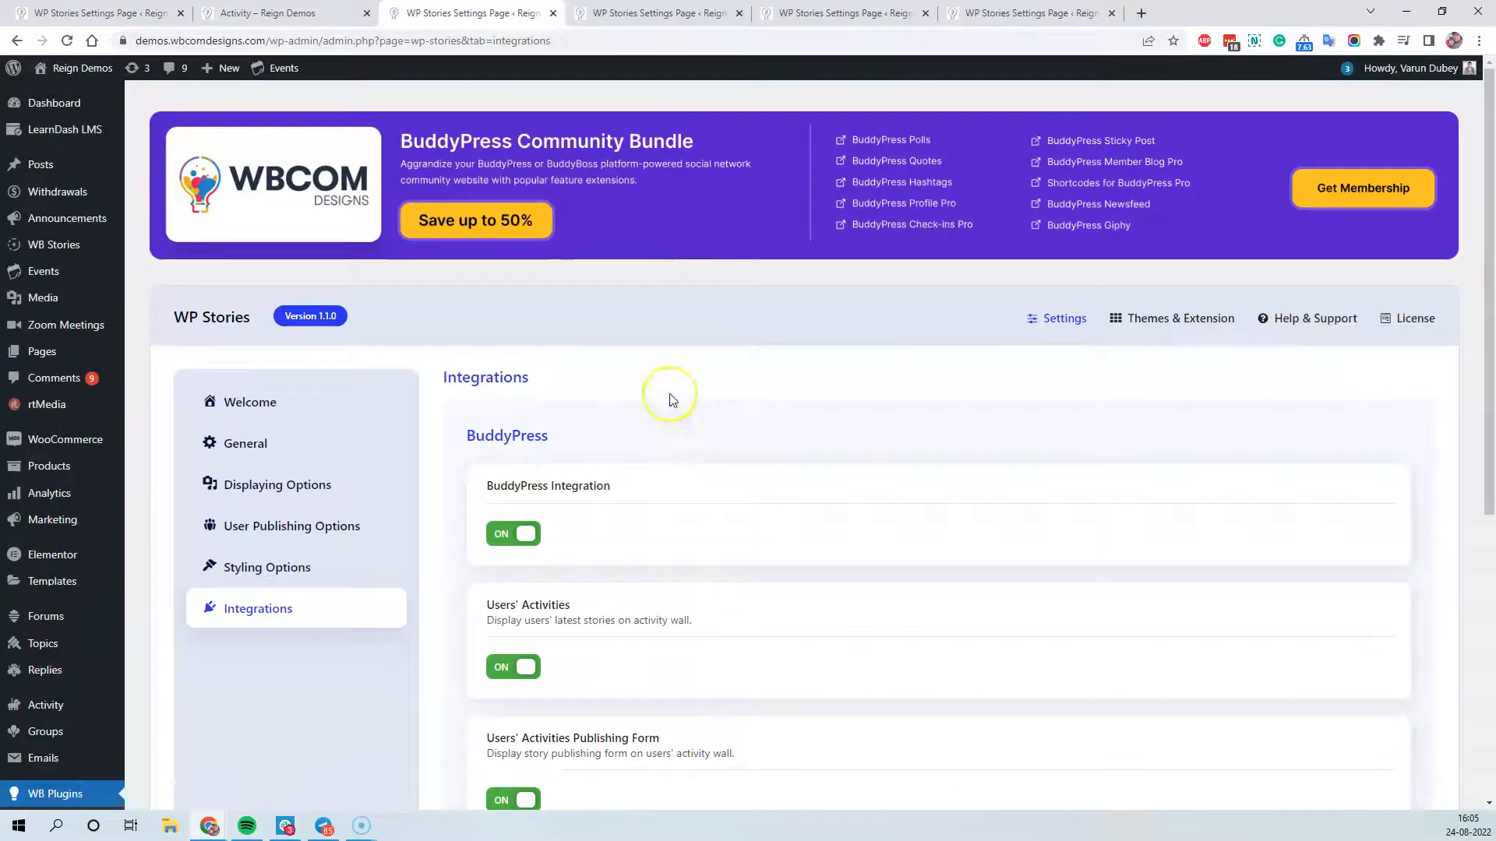
scroll(689, 417, down, 6)
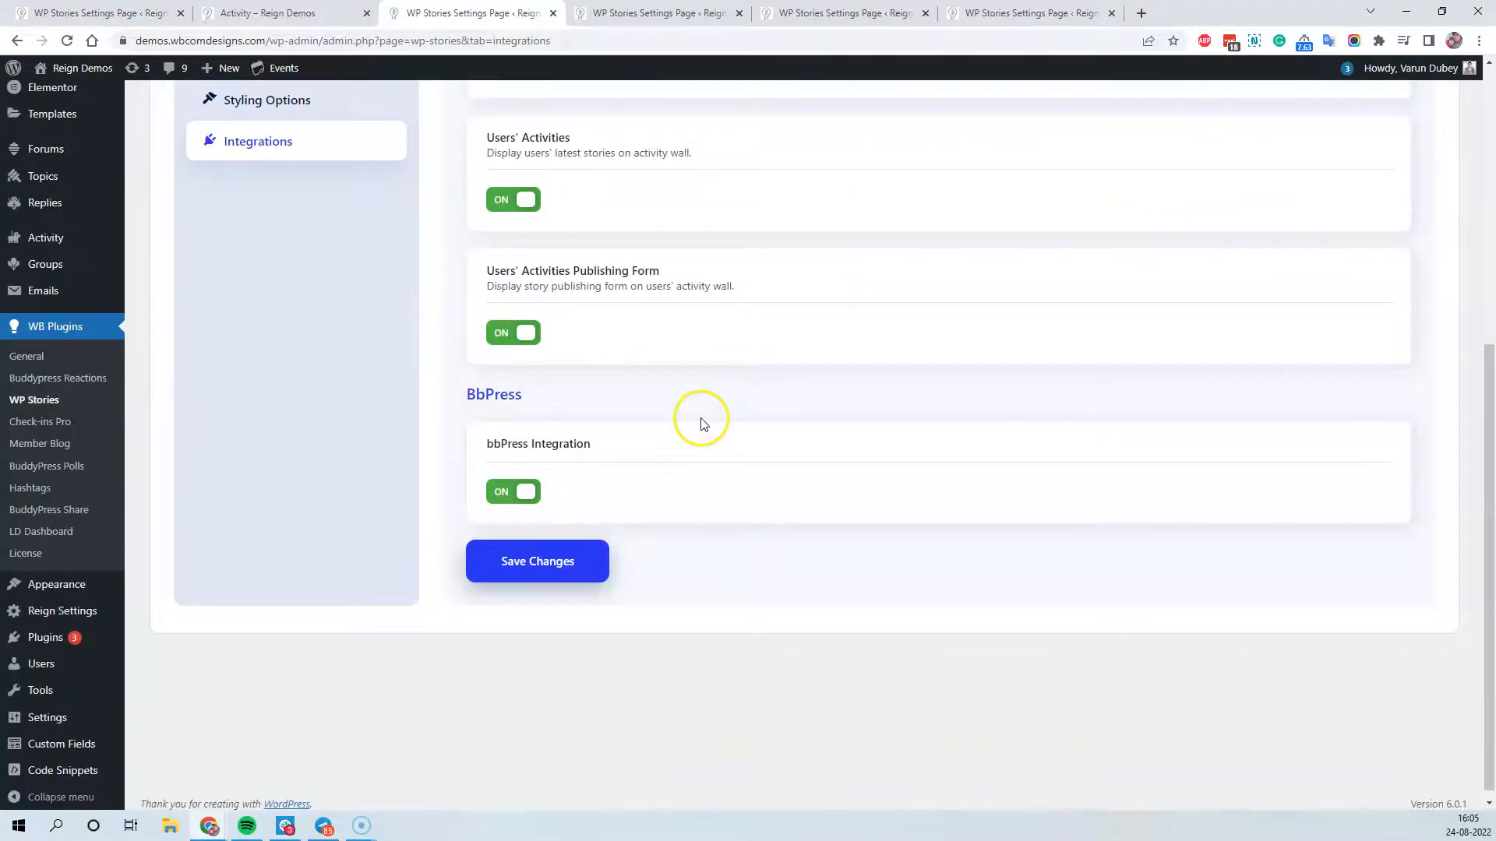
scroll(701, 401, up, 6)
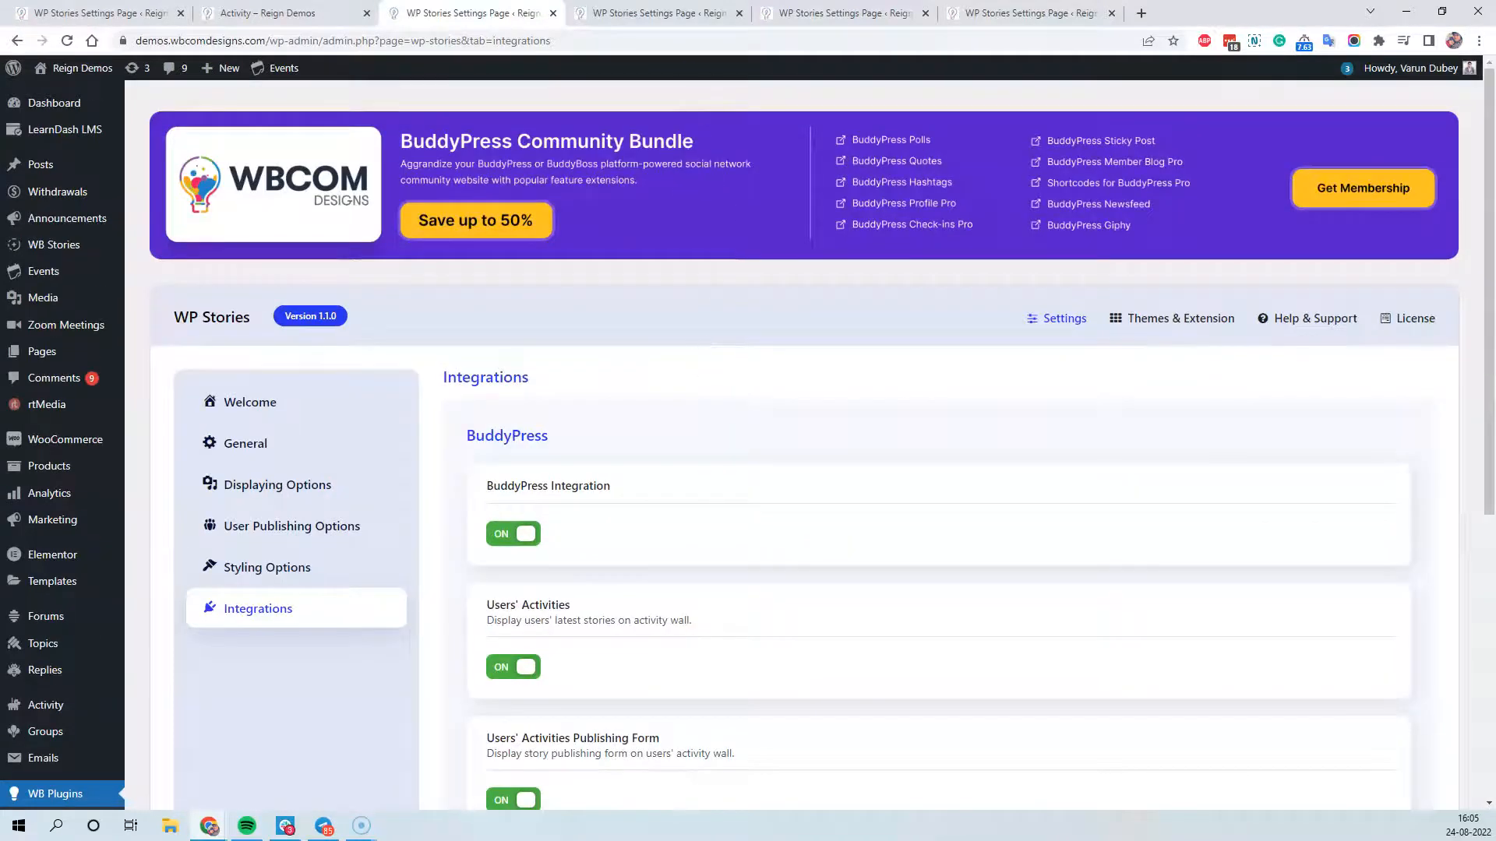
Step: View the WB Stories list of all stories in another browser tab and open the User Stories list
click(1018, 24)
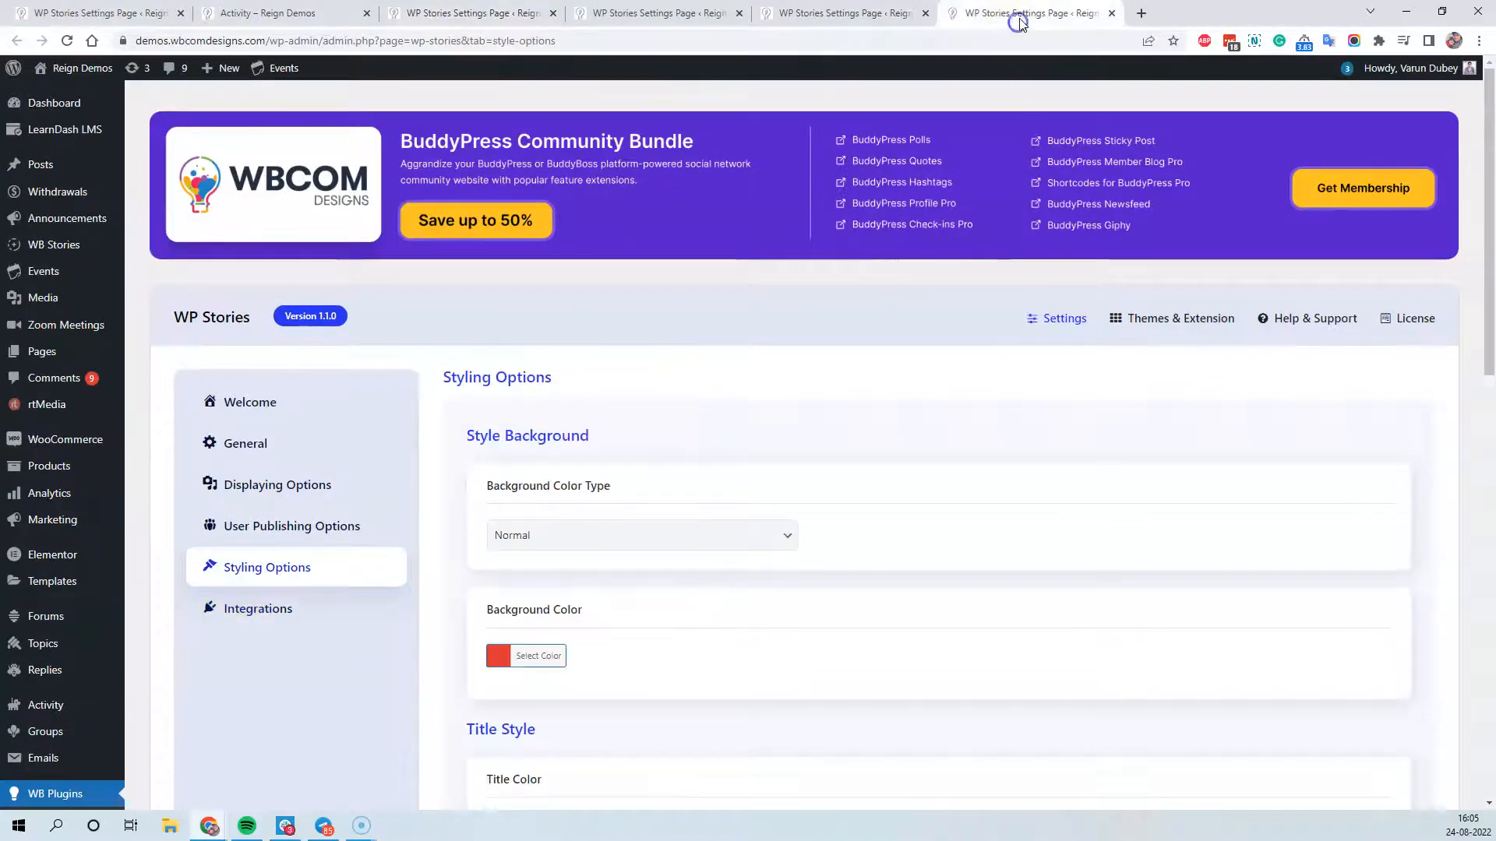
mouse_move(115, 219)
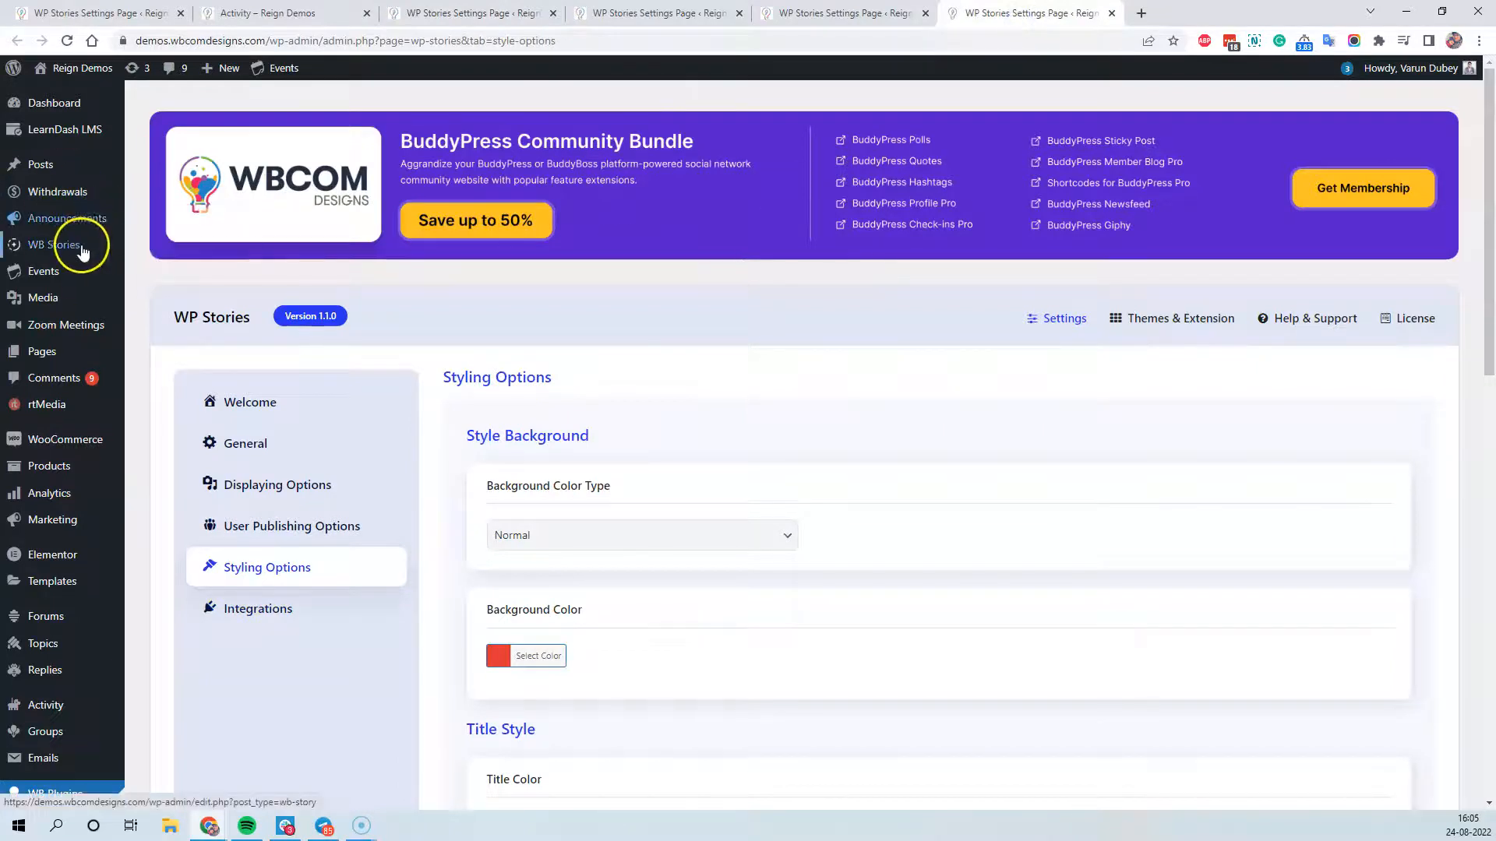
click(165, 245)
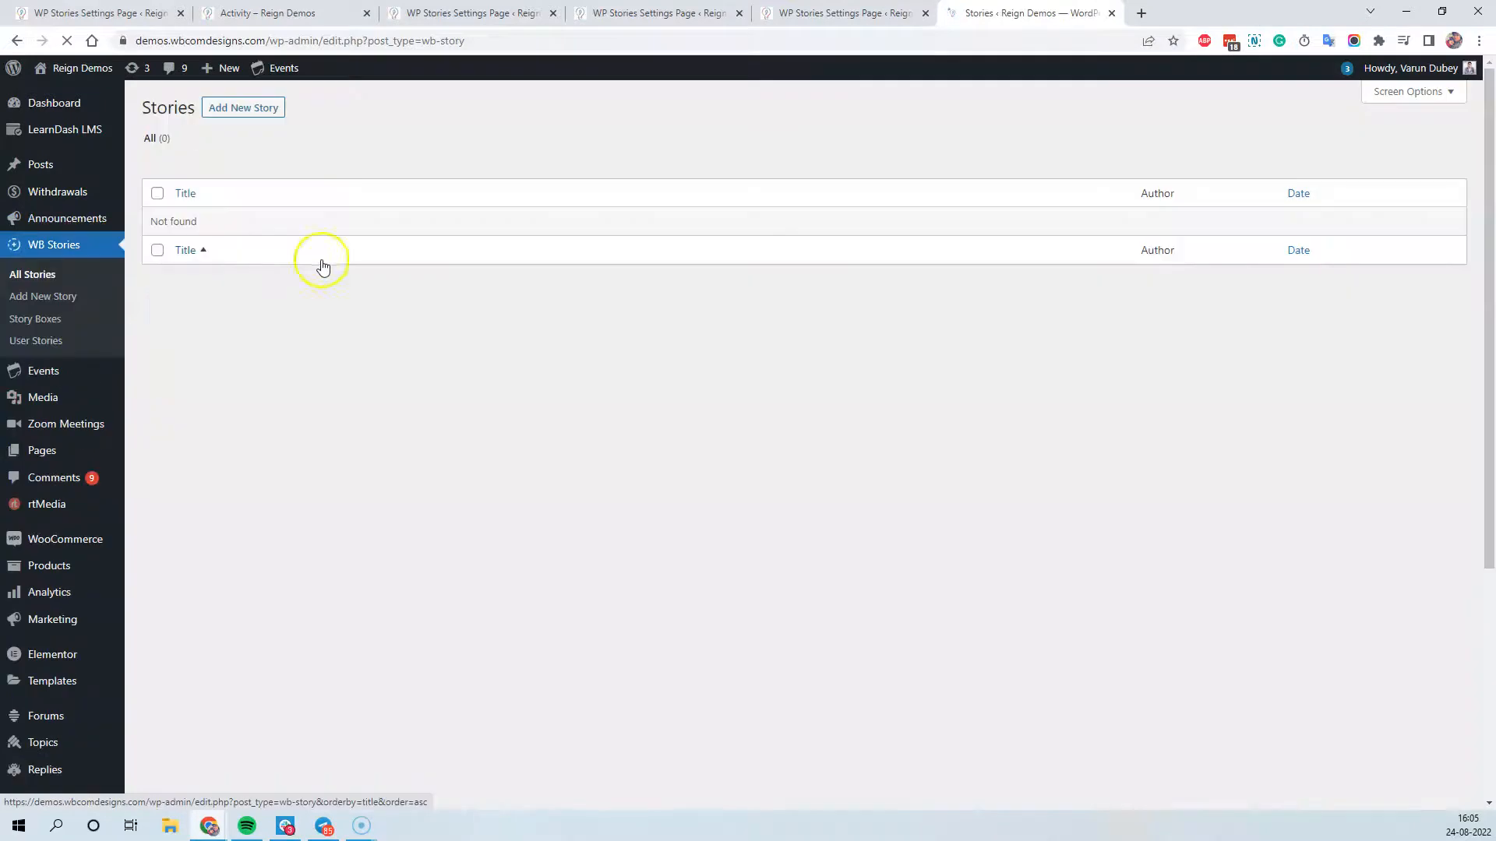
click(45, 343)
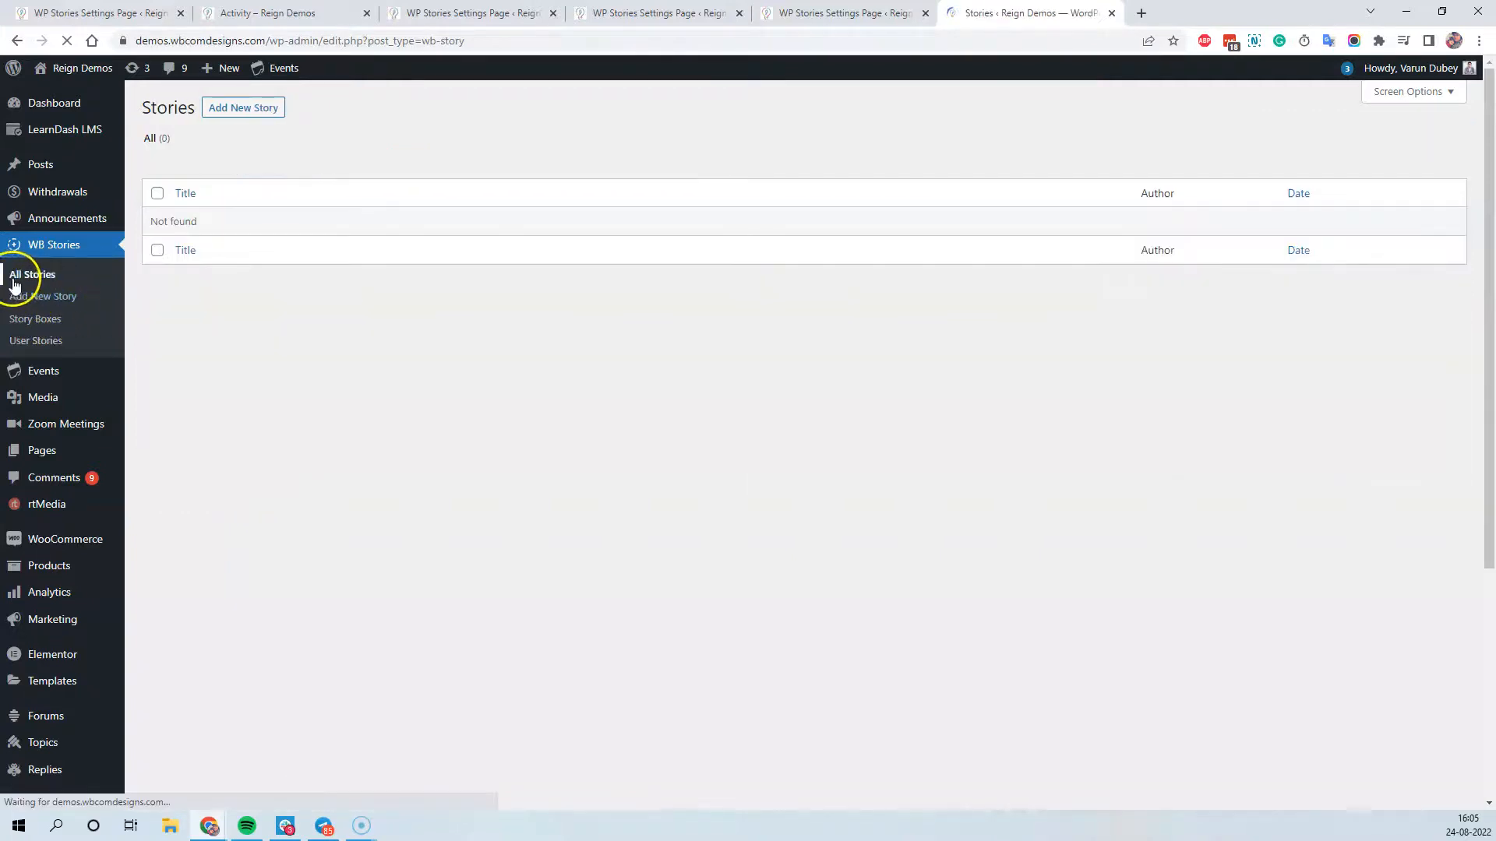
click(45, 341)
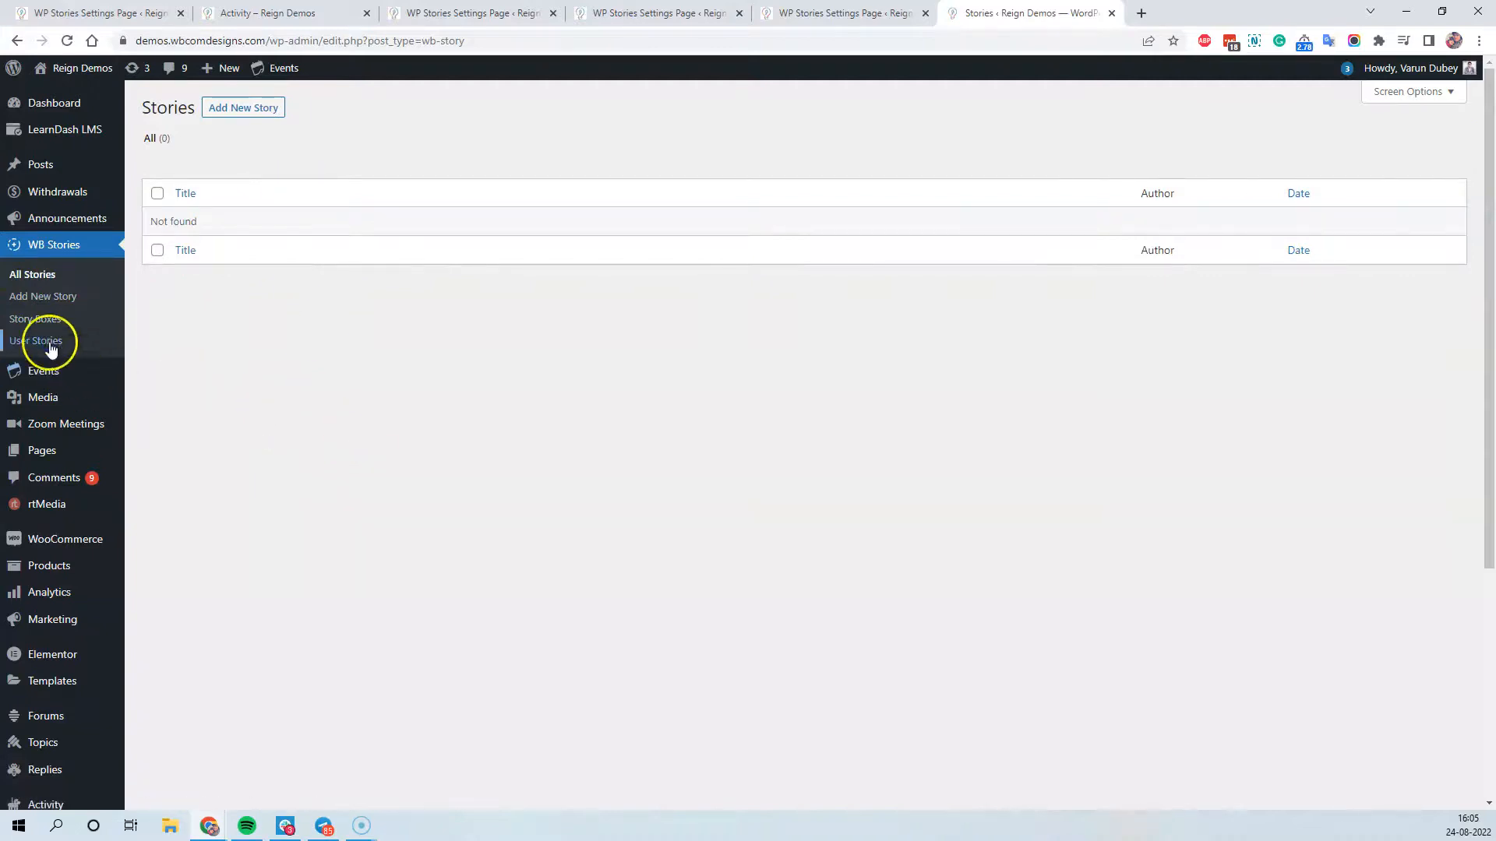